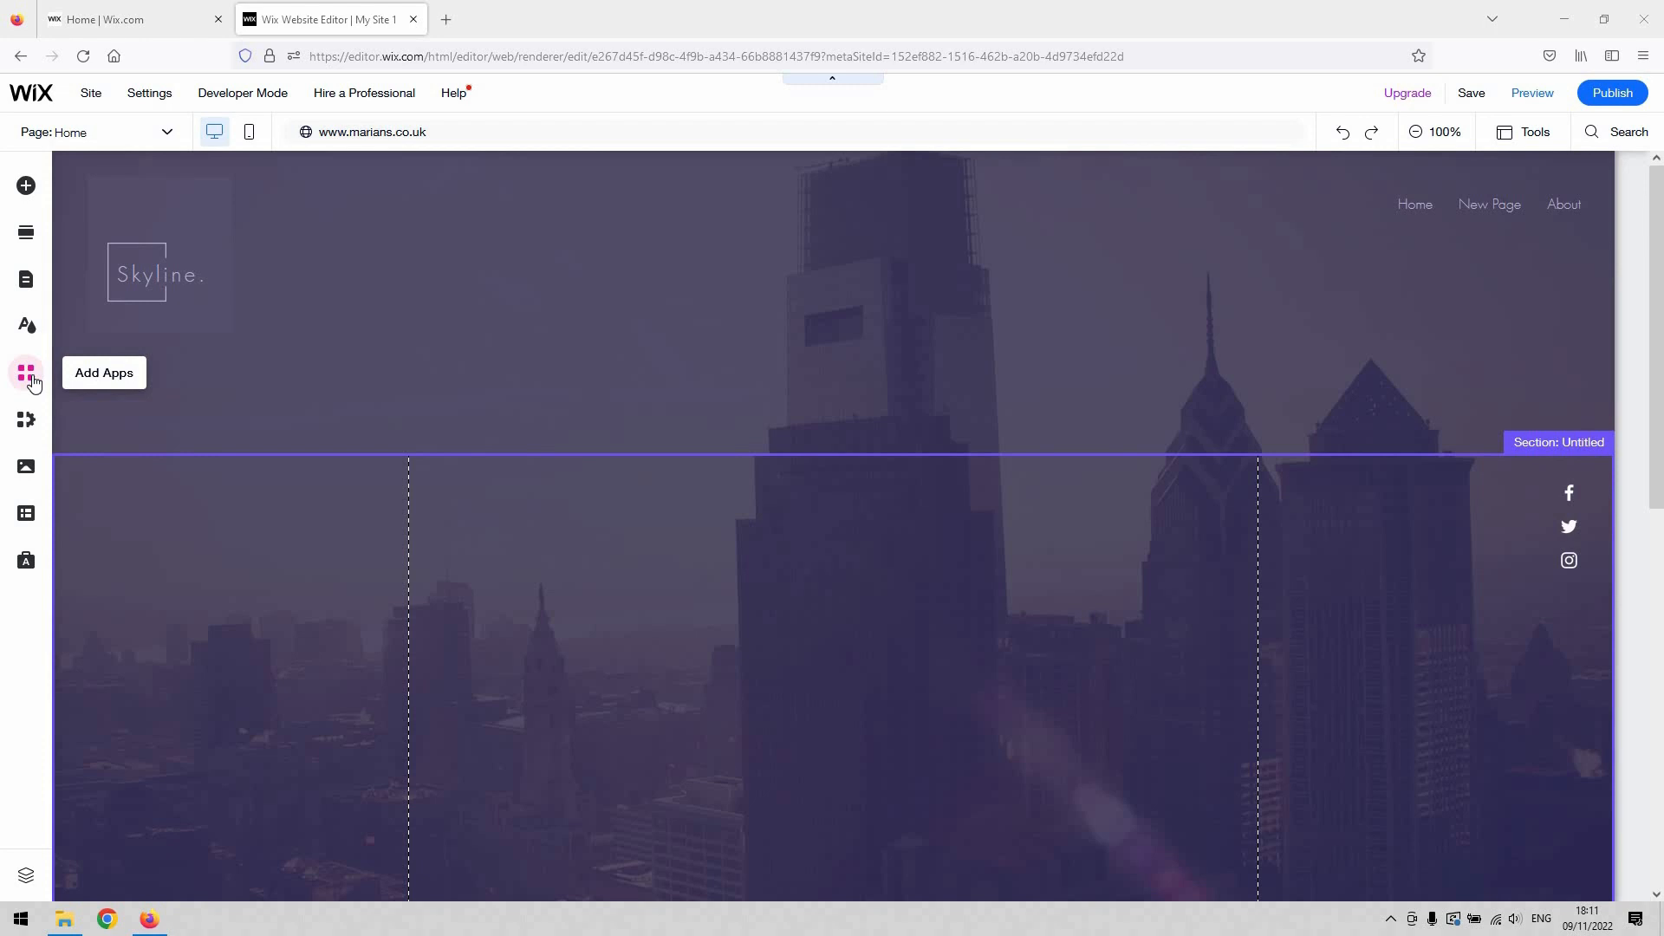
Find the Instagram Feed app in the Wix App Market by searching for "instagram feed" and add it to the home page again
left_click(32, 379)
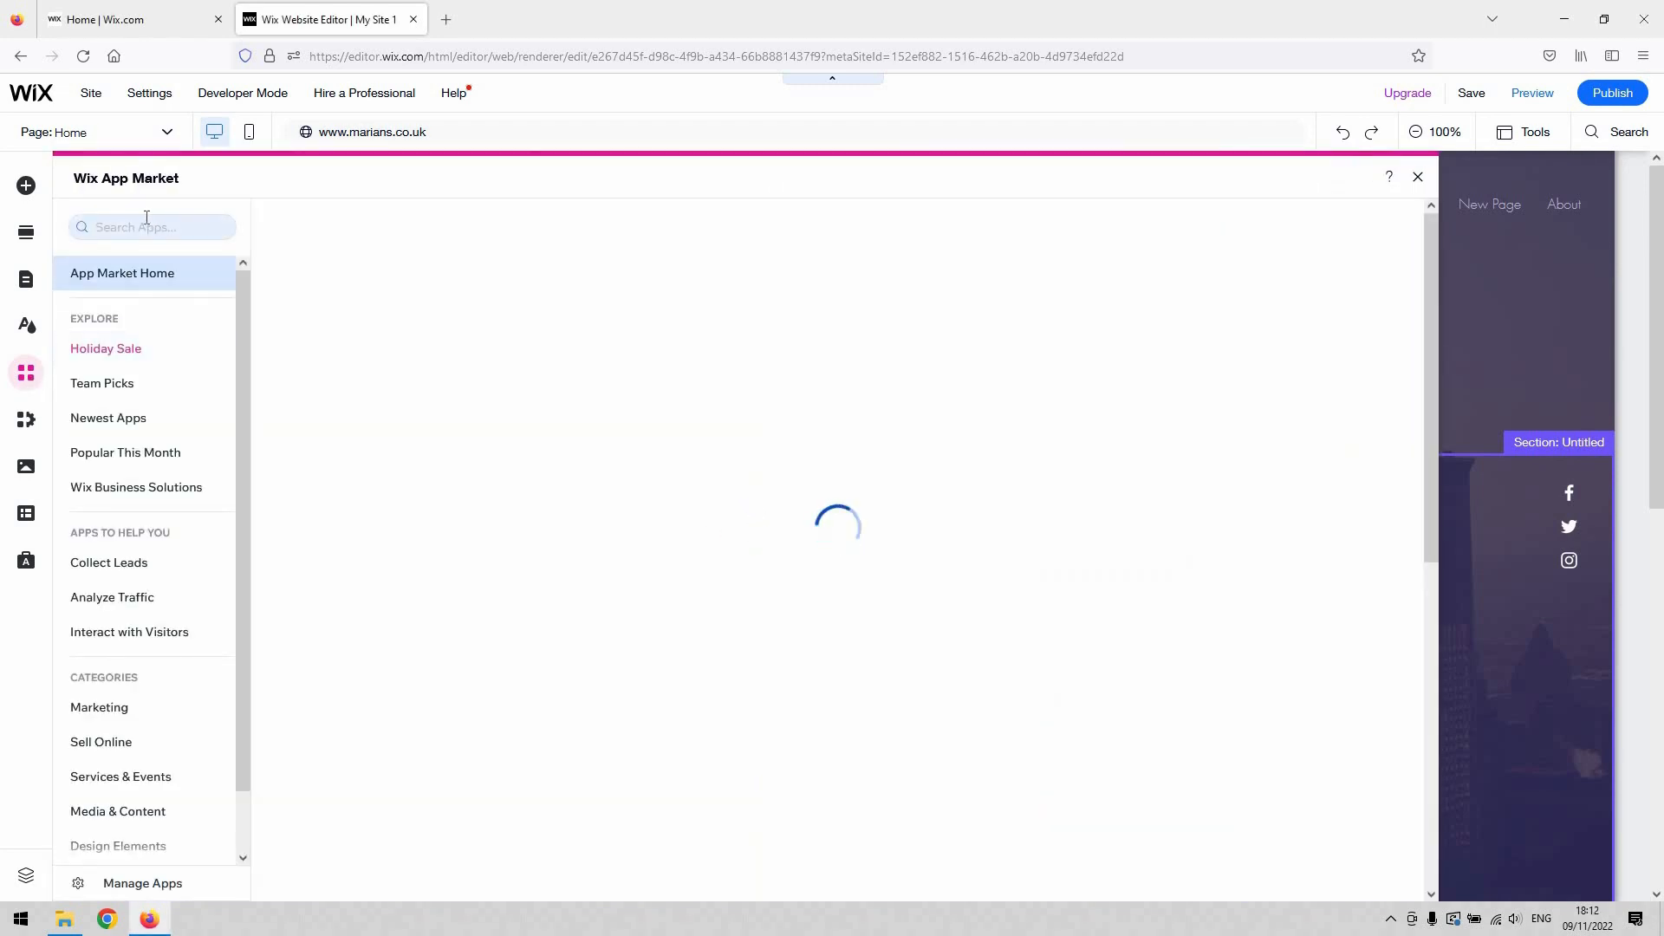
left_click(147, 219)
type("ins")
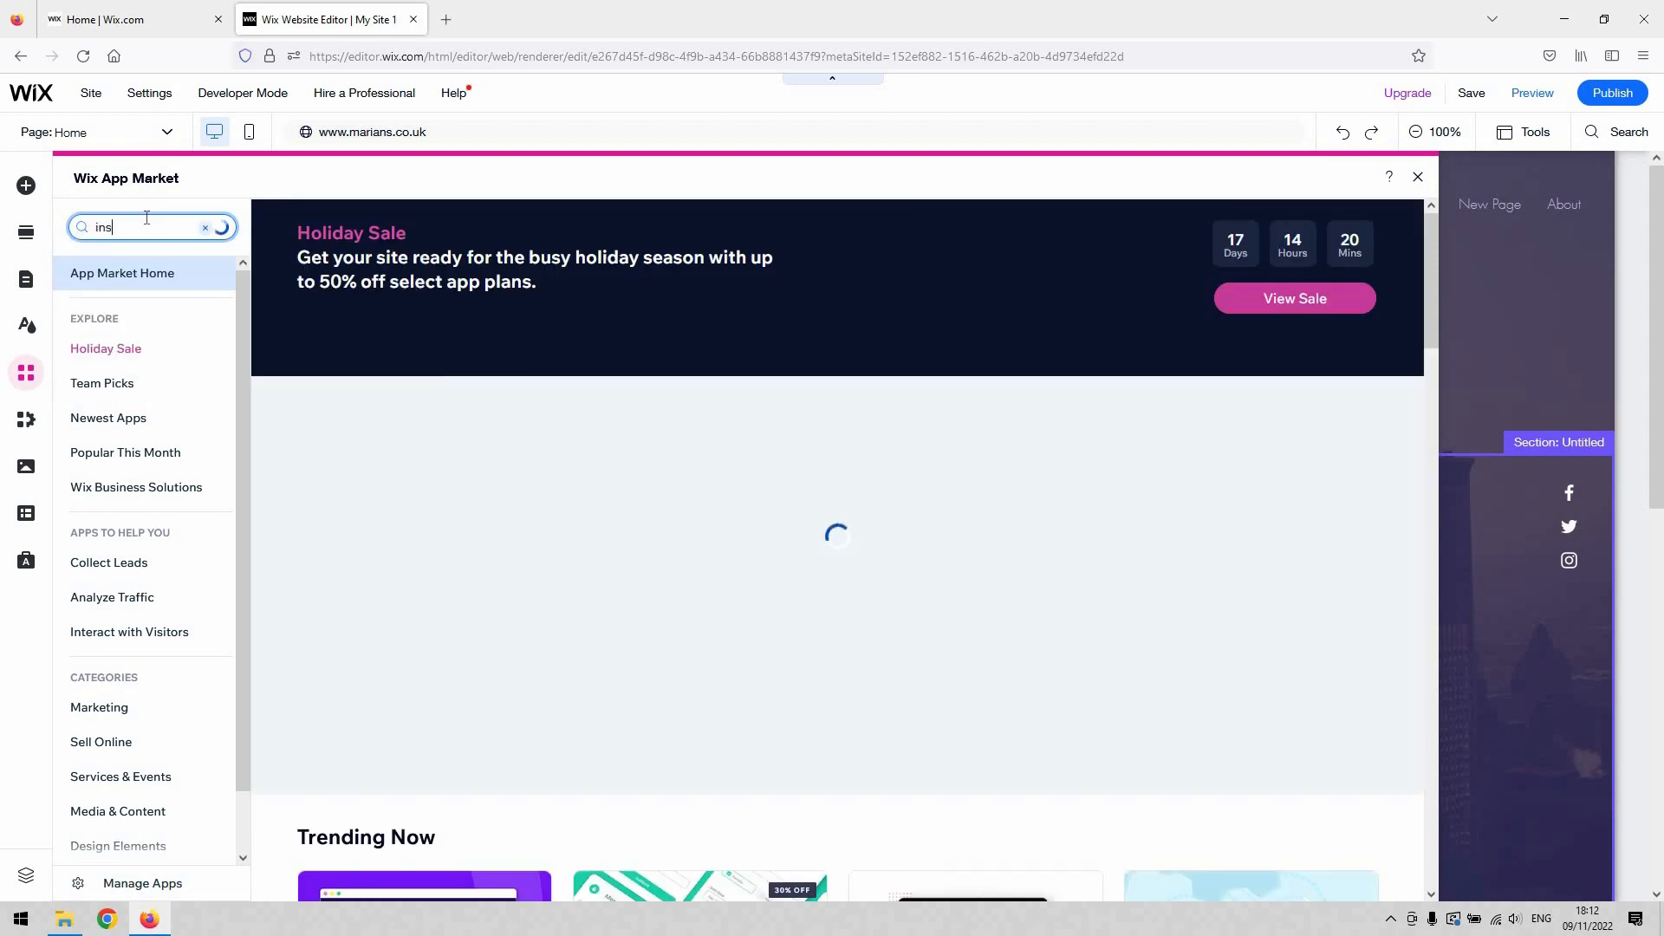
type("tagr")
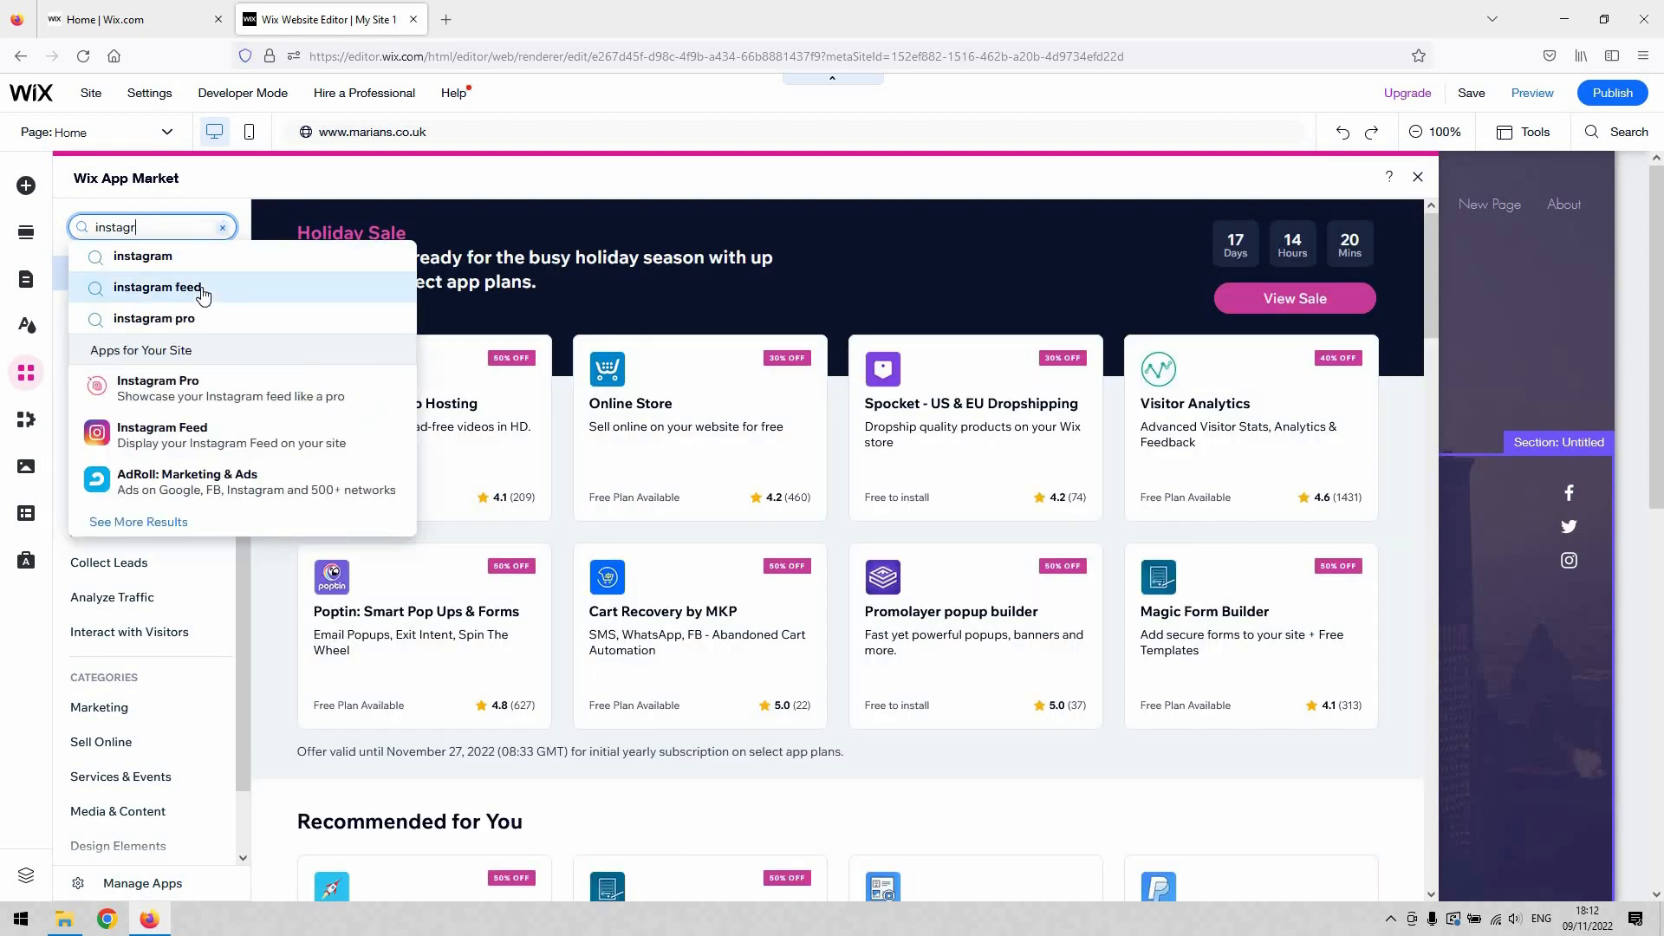
left_click(202, 295)
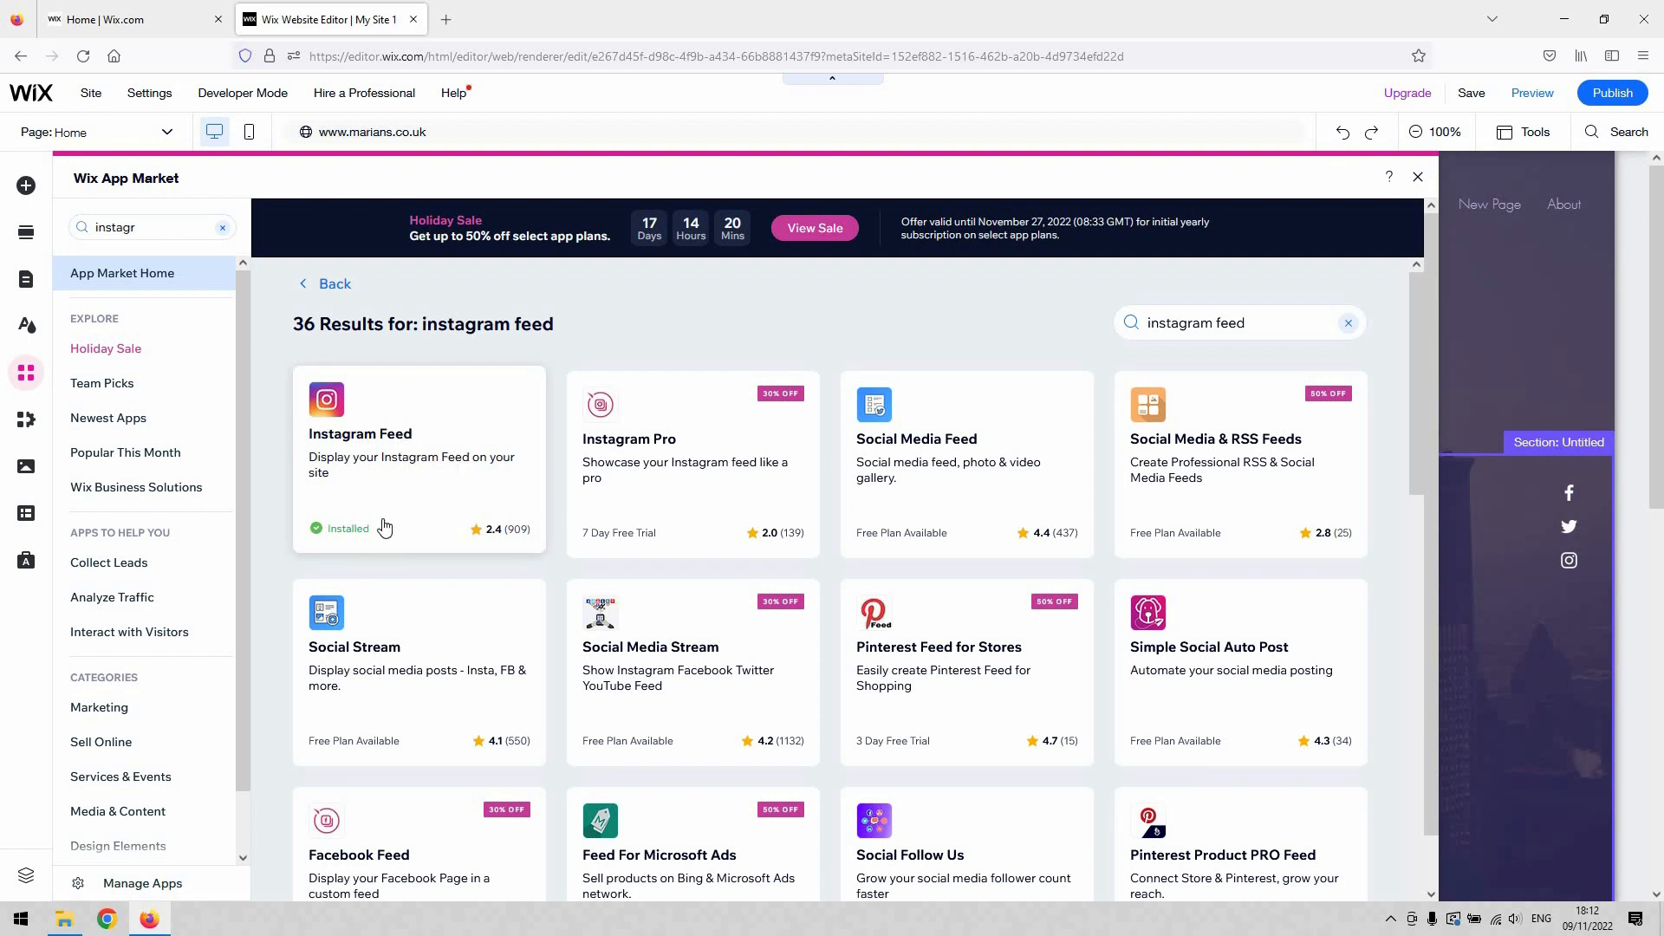
left_click(433, 446)
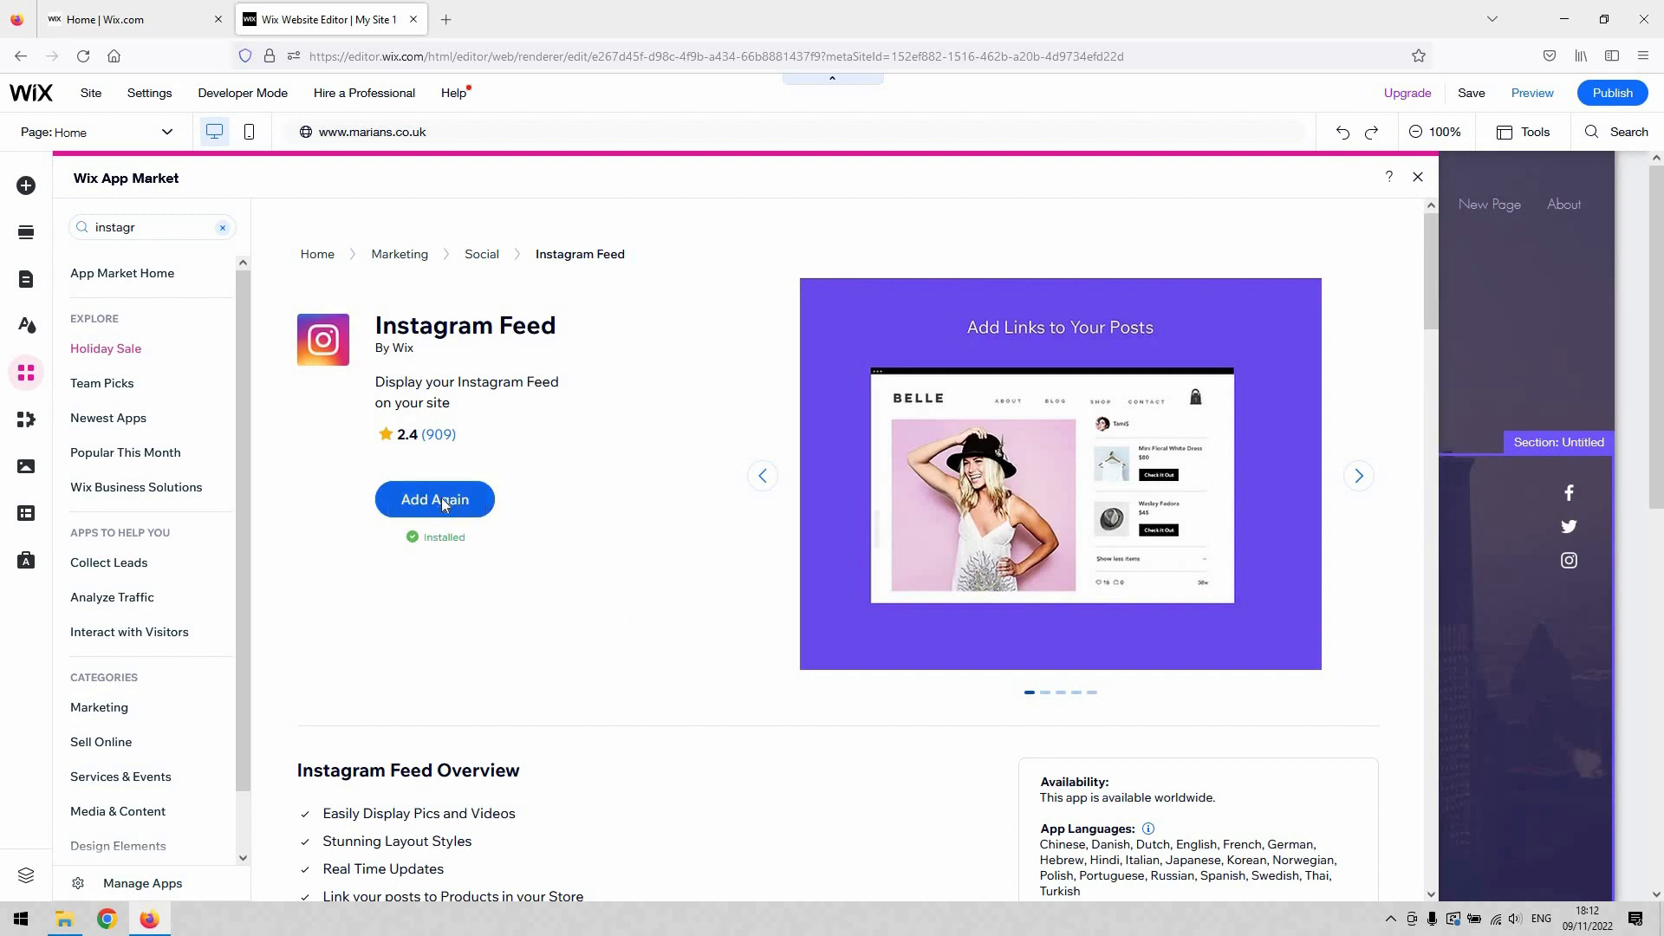
left_click(442, 503)
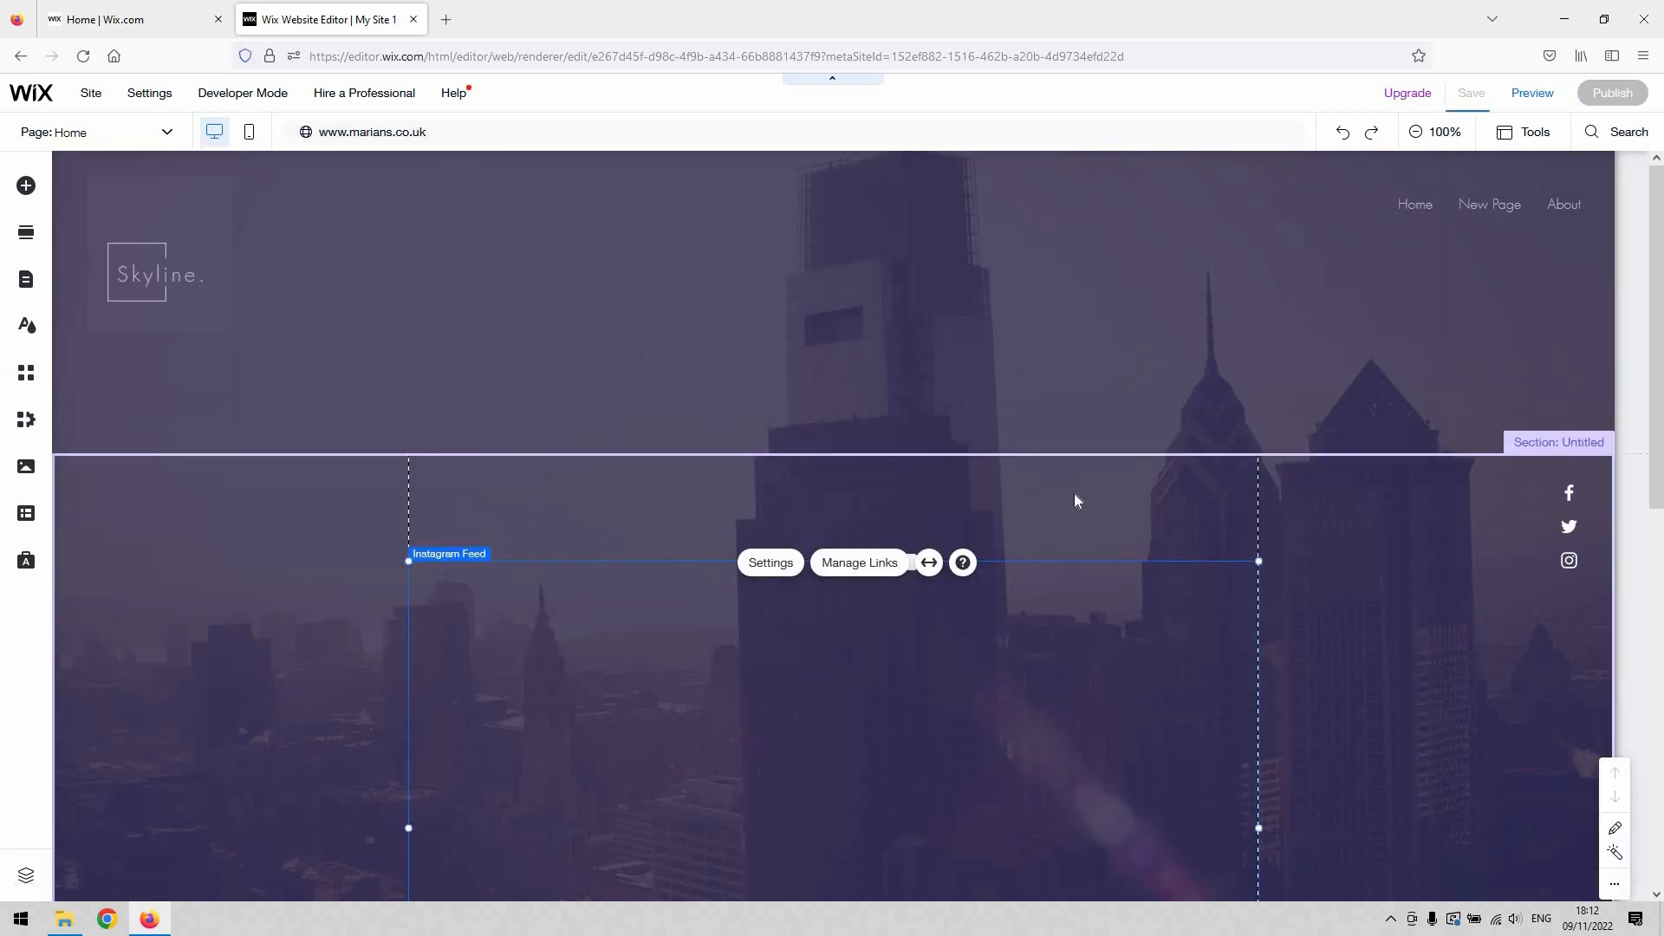
Make the Instagram Feed widget narrower and move it up, centred near the top of its page section
scroll(1005, 503, "down", 5)
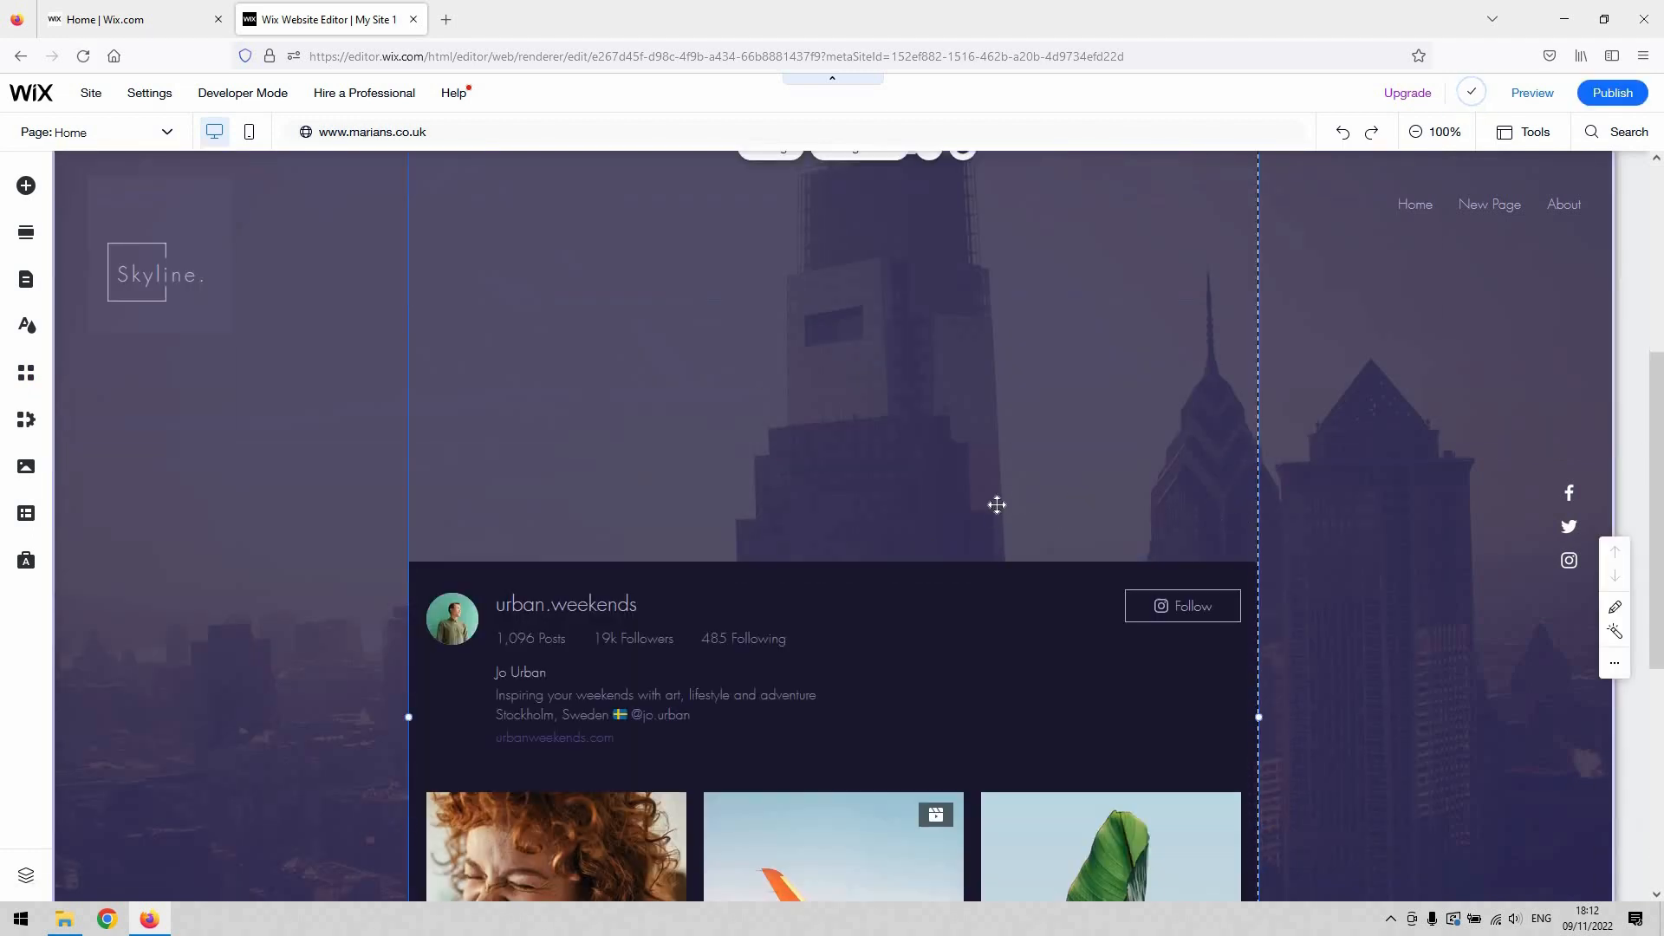
scroll(1081, 490, "down", 5)
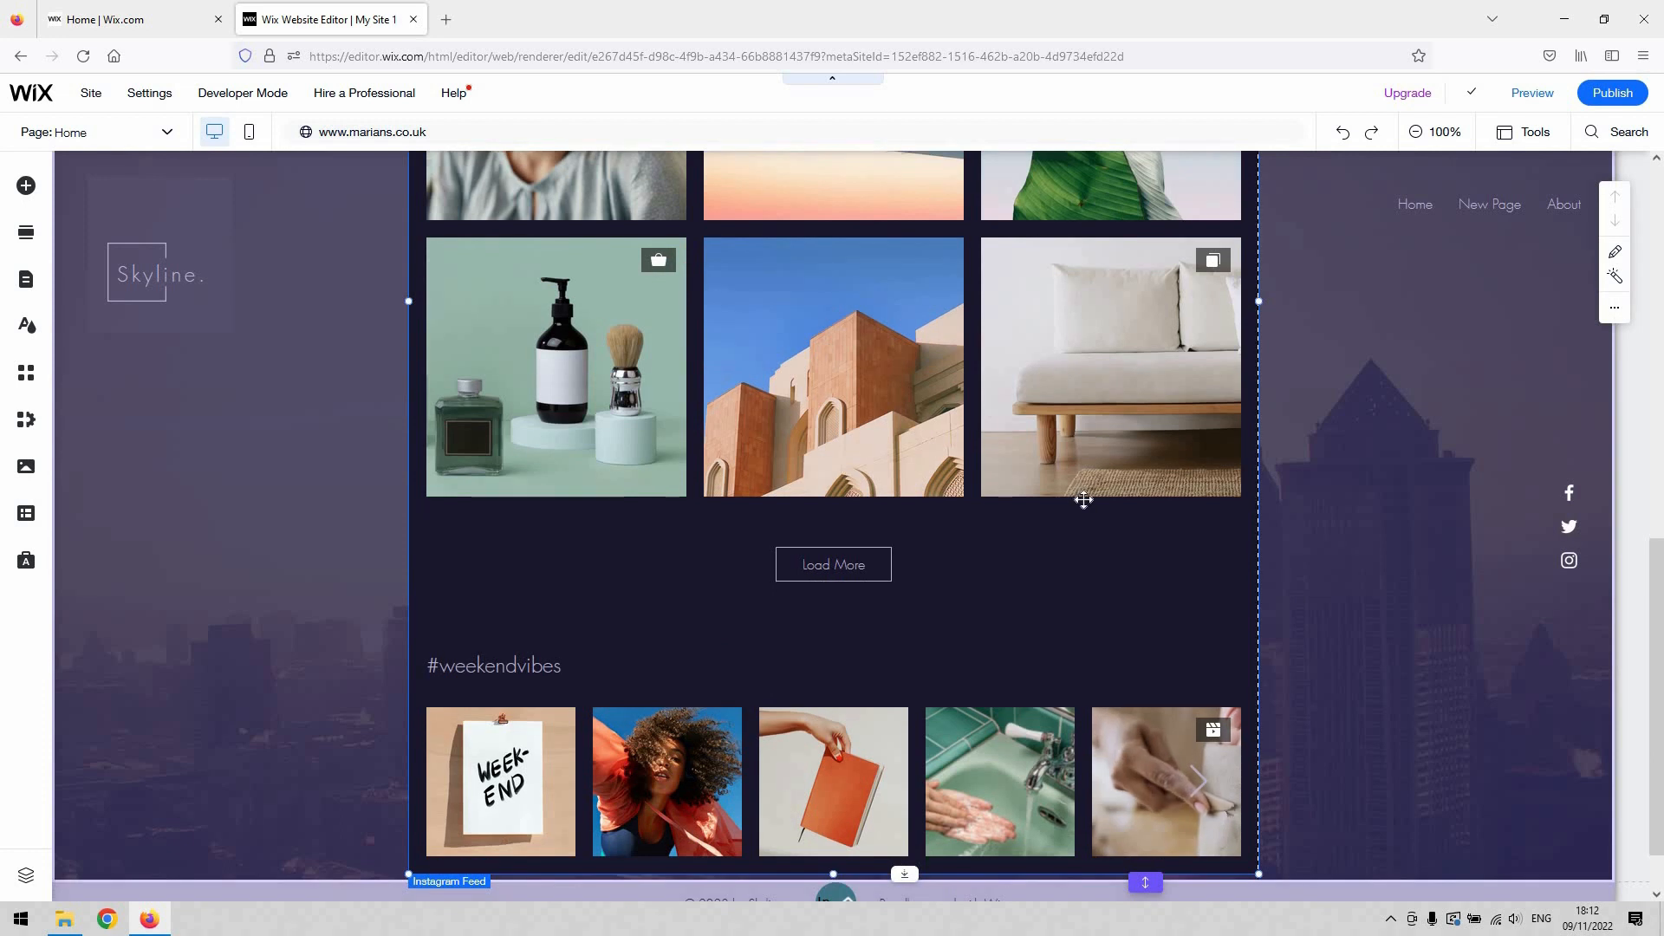
scroll(1305, 358, "up", 7)
left_click_drag(1233, 335, 1042, 484)
left_click_drag(882, 672, 1016, 387)
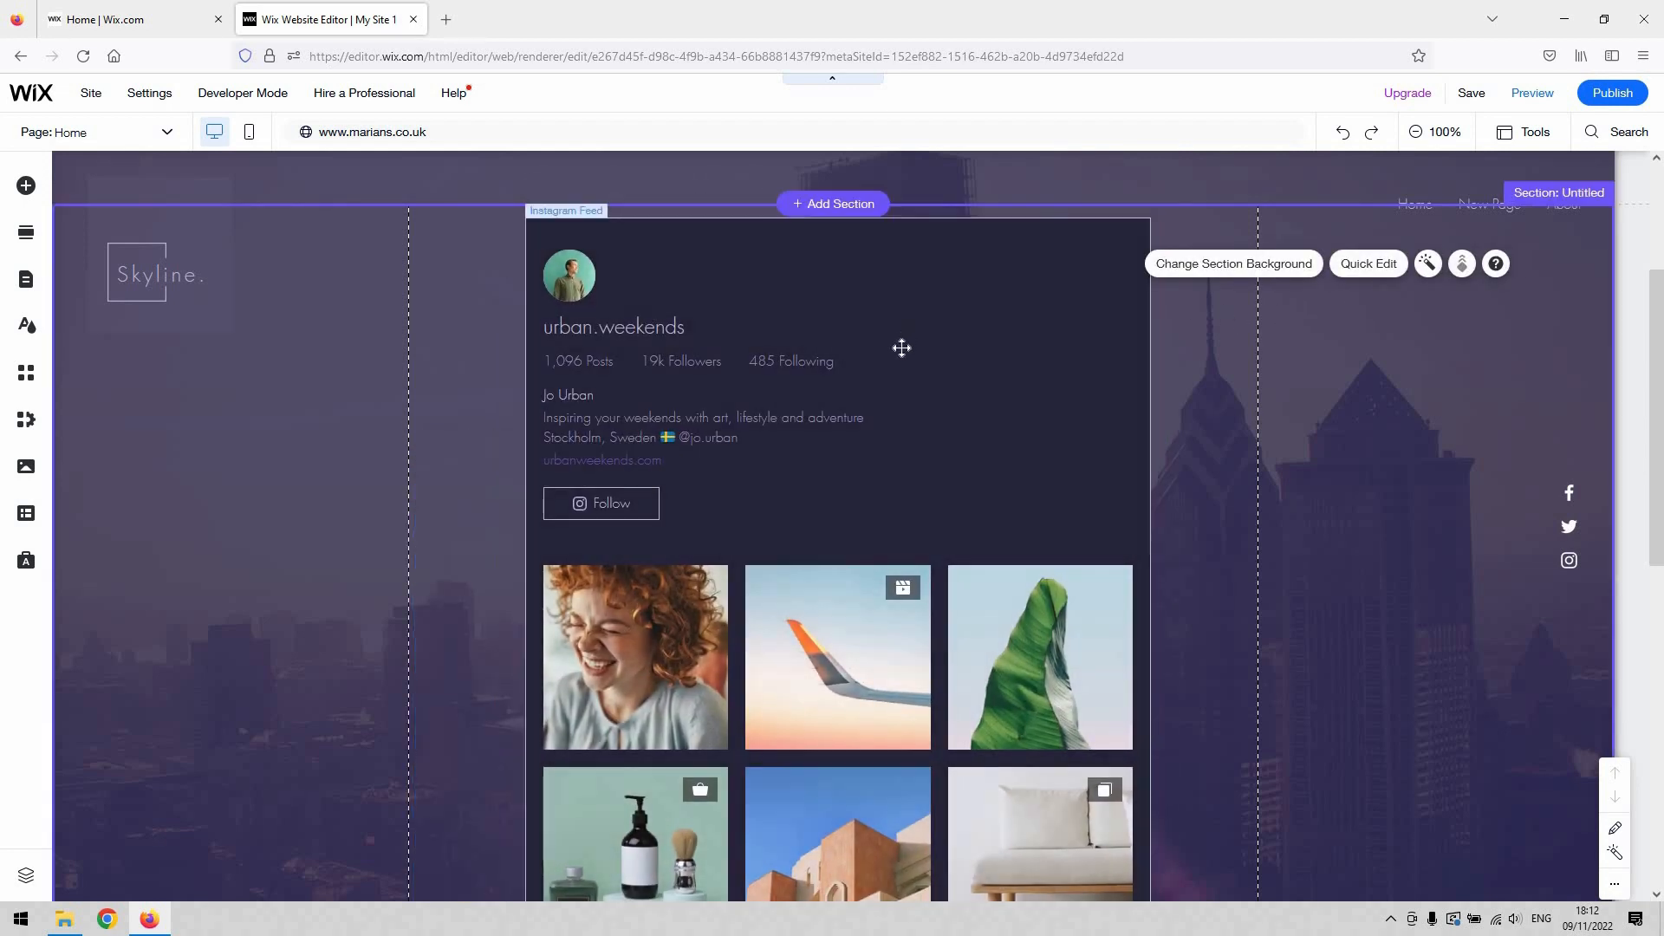
Connect a personal Instagram account to the feed widget and shift the widget slightly down in its section
left_click(650, 412)
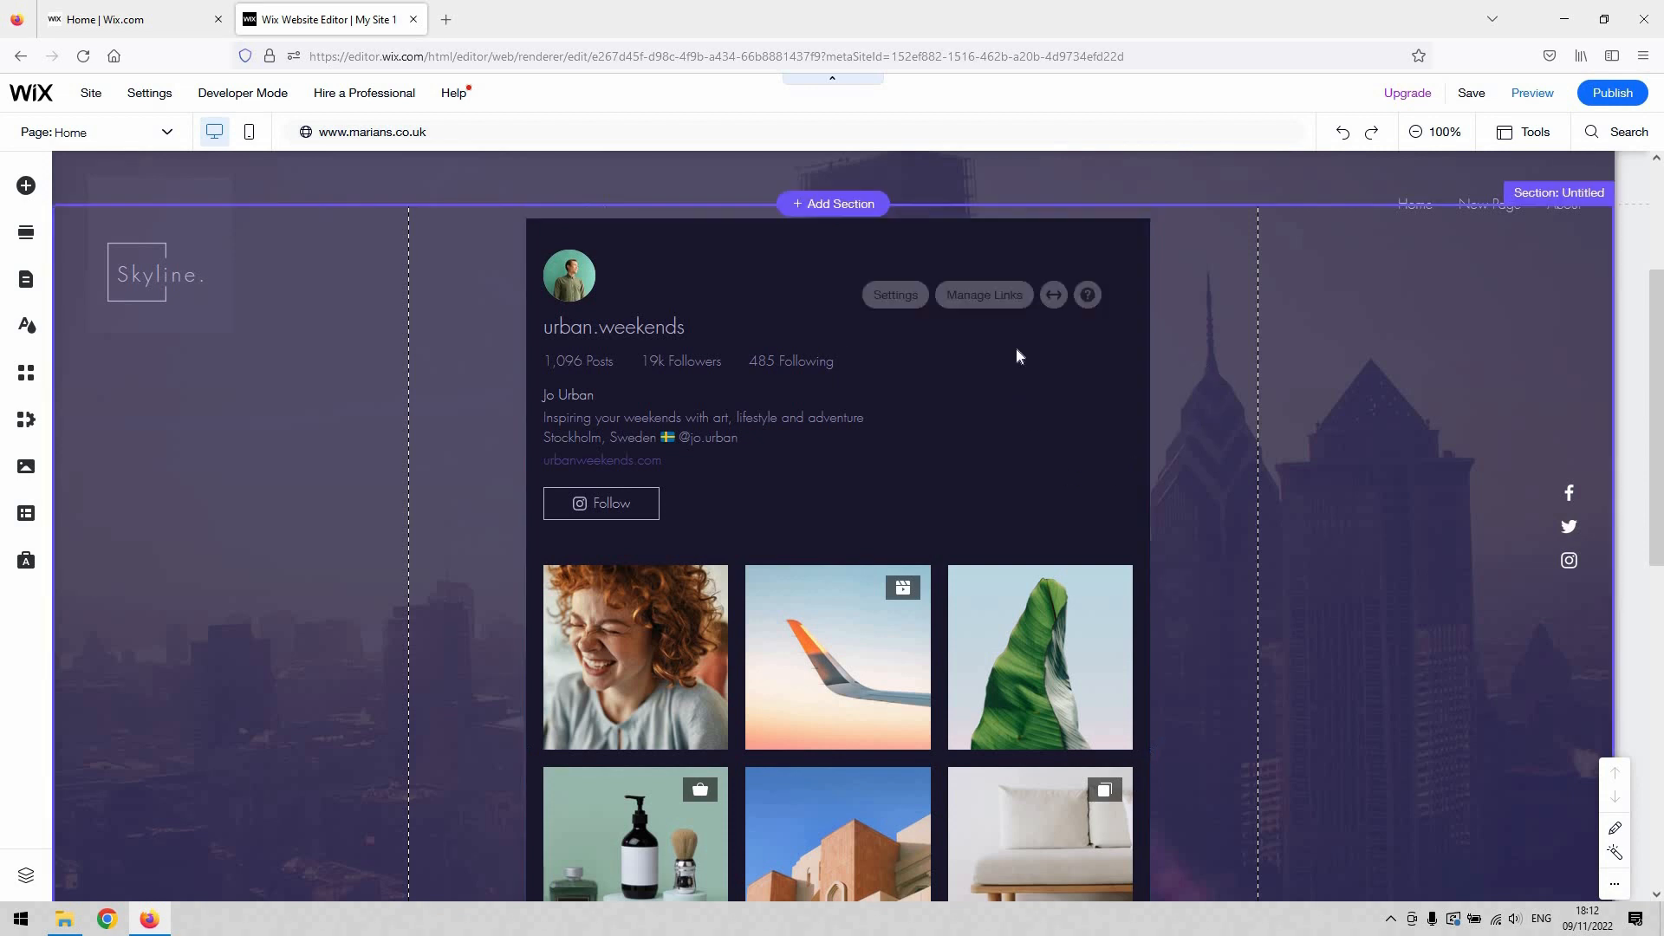
left_click(928, 308)
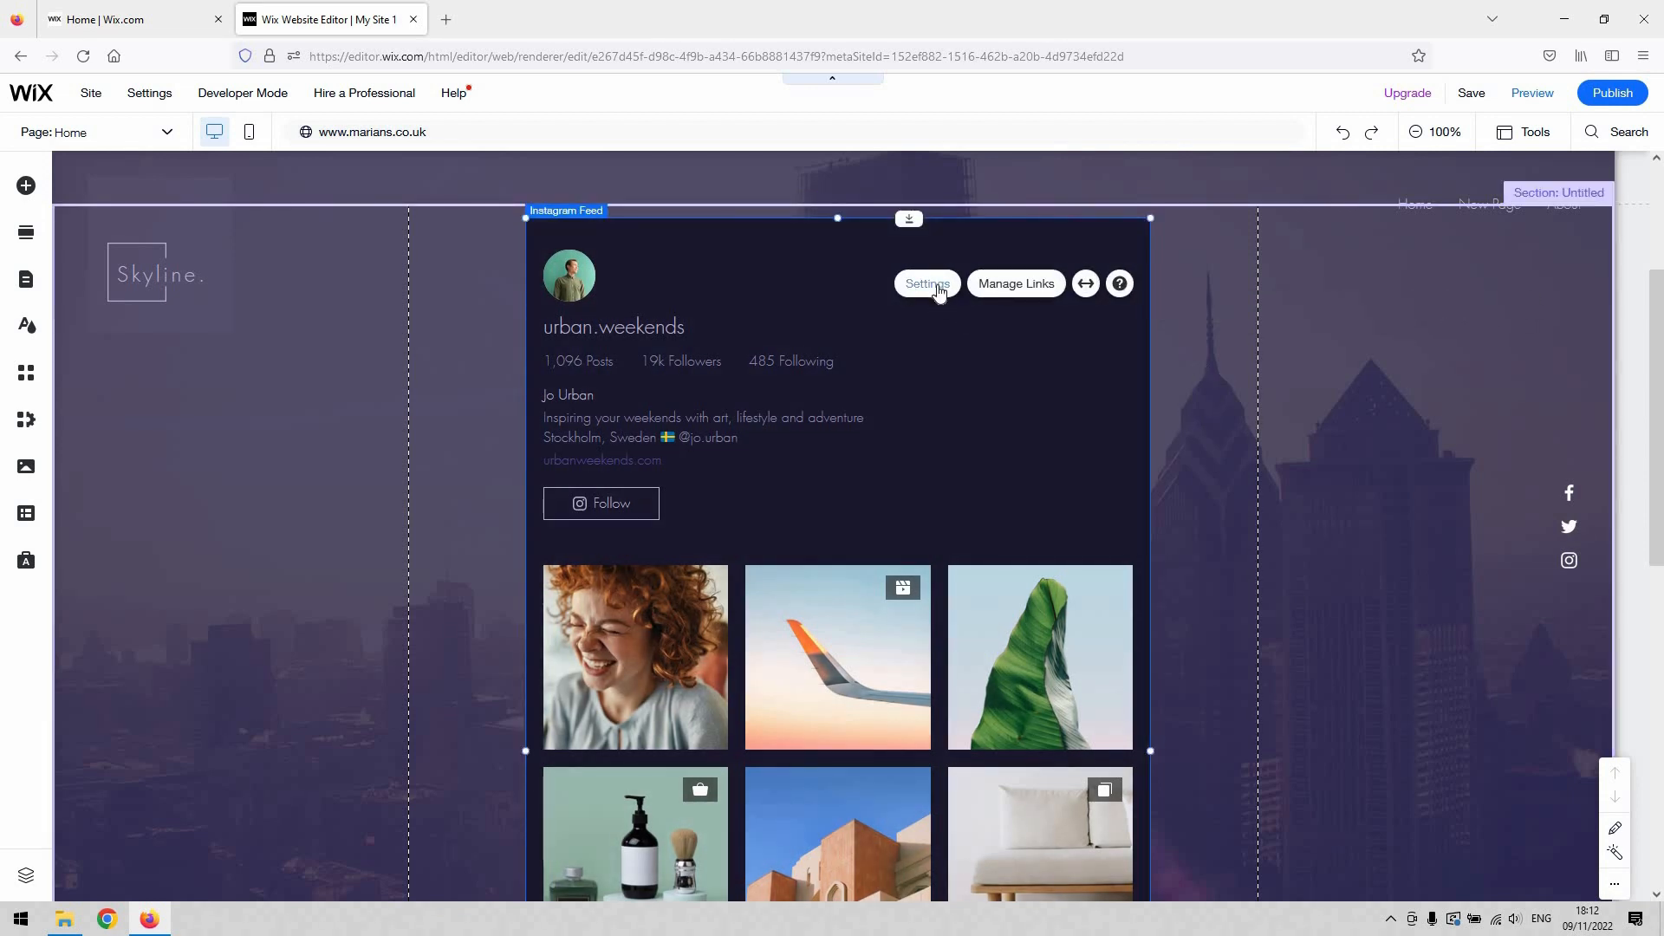
left_click(928, 284)
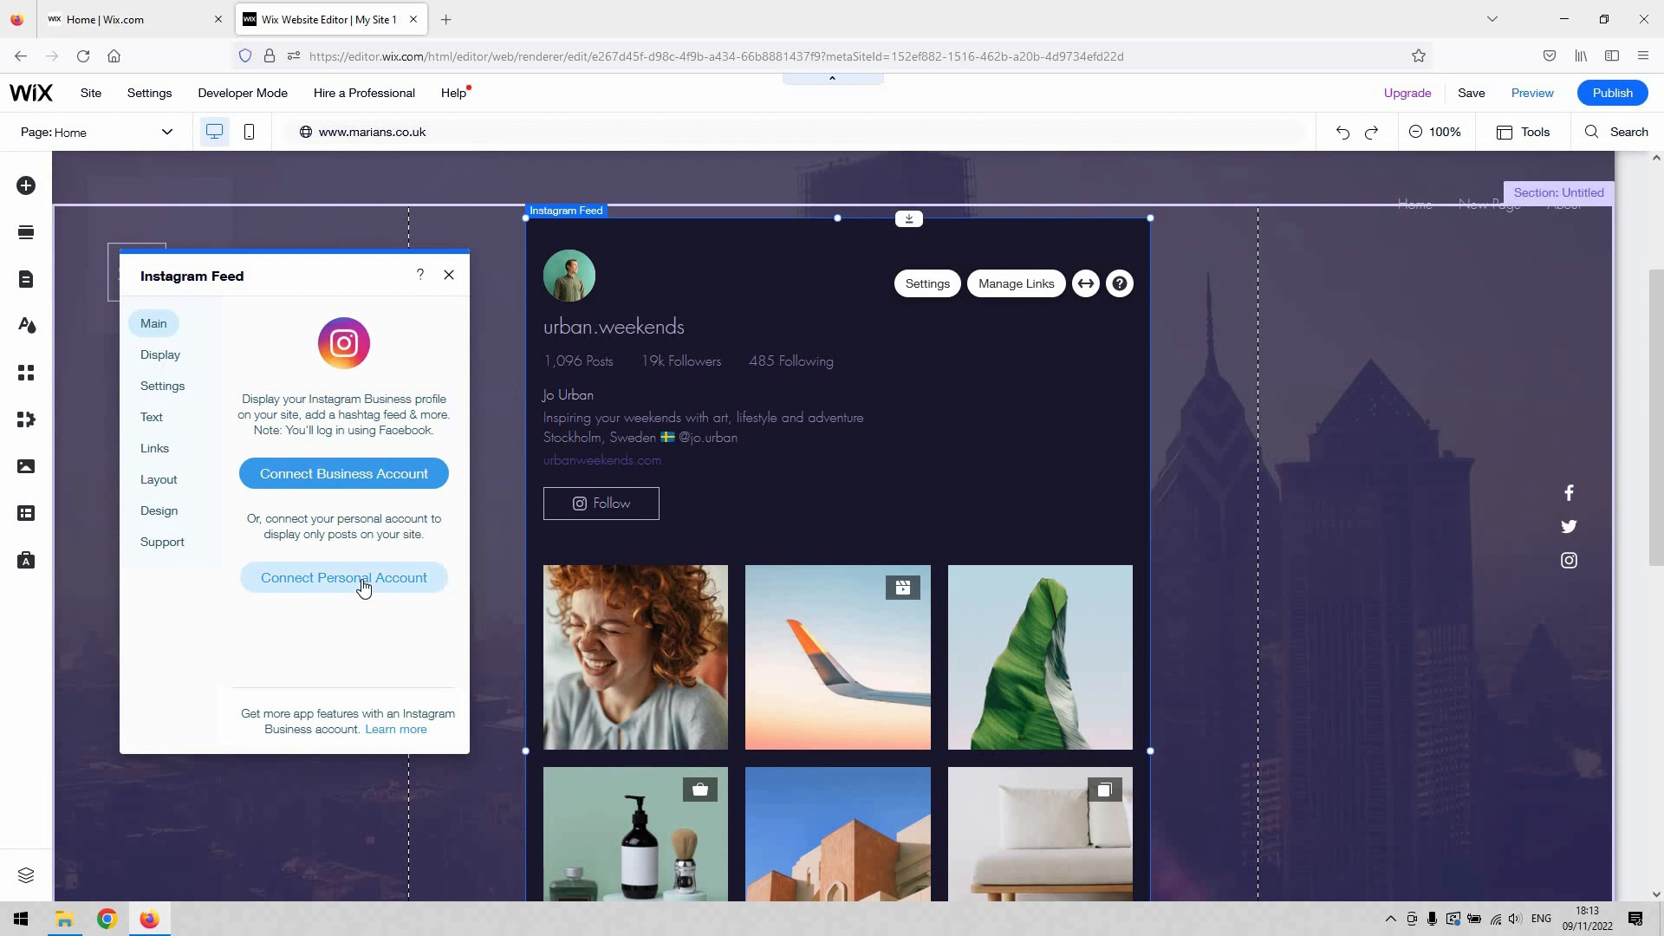
left_click(167, 364)
left_click(163, 329)
left_click(396, 574)
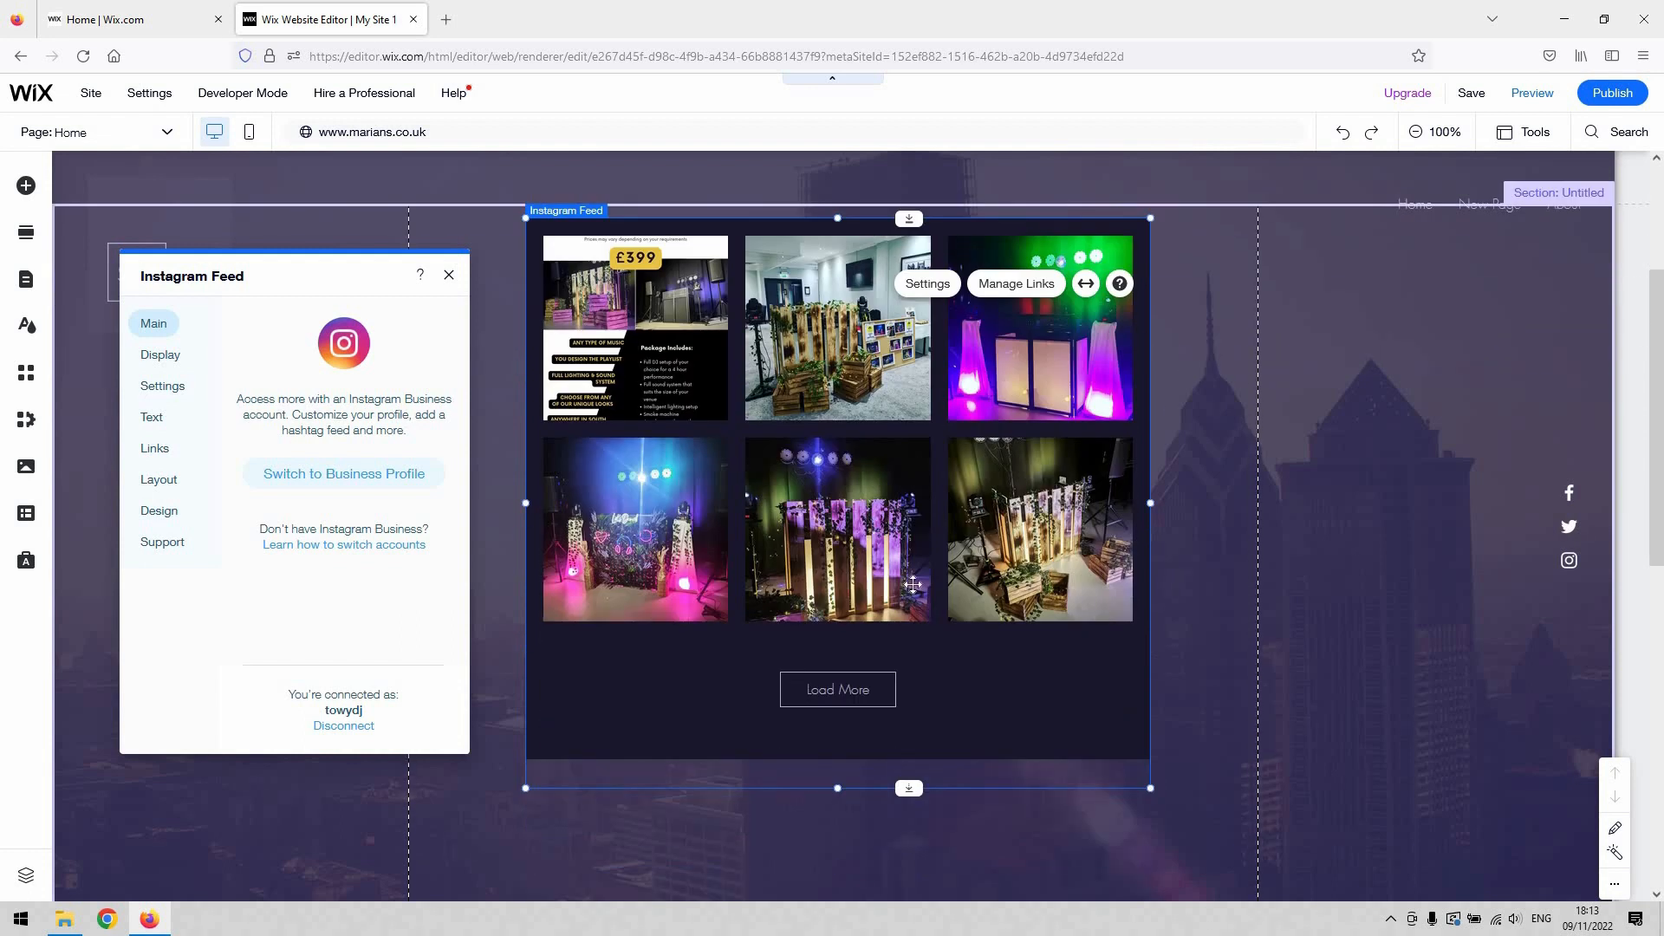
mouse_move(855, 222)
left_mouse_down()
mouse_move(855, 548)
mouse_move(844, 312)
mouse_move(863, 235)
left_mouse_up()
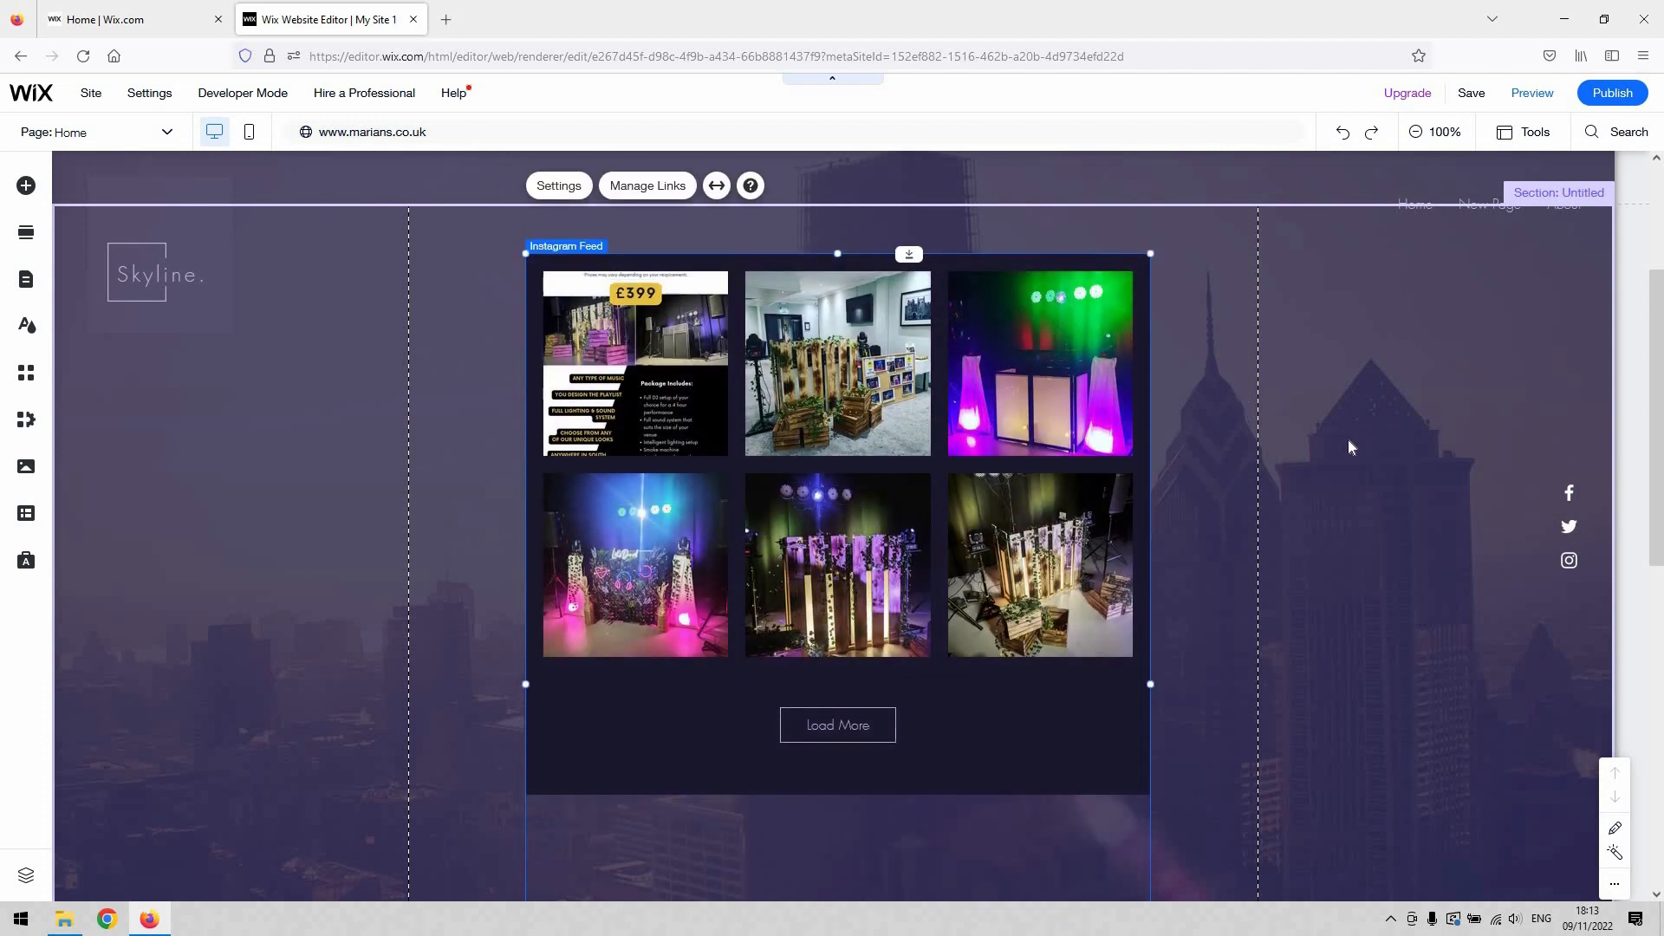
Review the feed's display, general, text and link settings, including the choices for what happens when a post is clicked
left_click(598, 195)
left_click(162, 362)
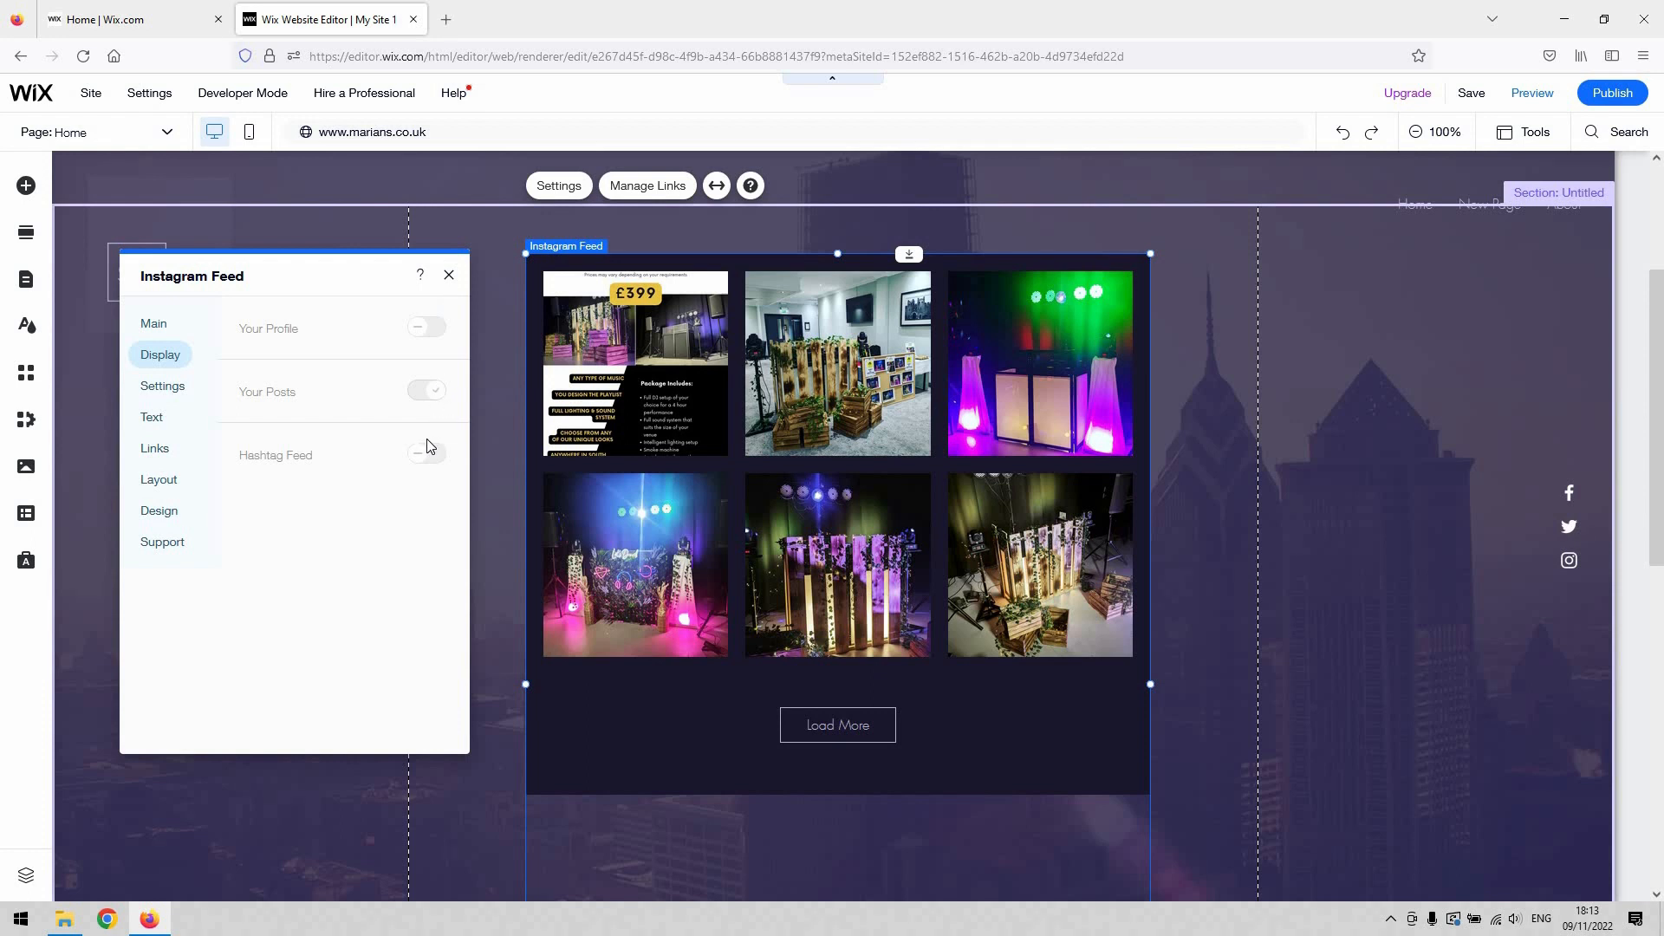
mouse_move(446, 317)
left_click(158, 390)
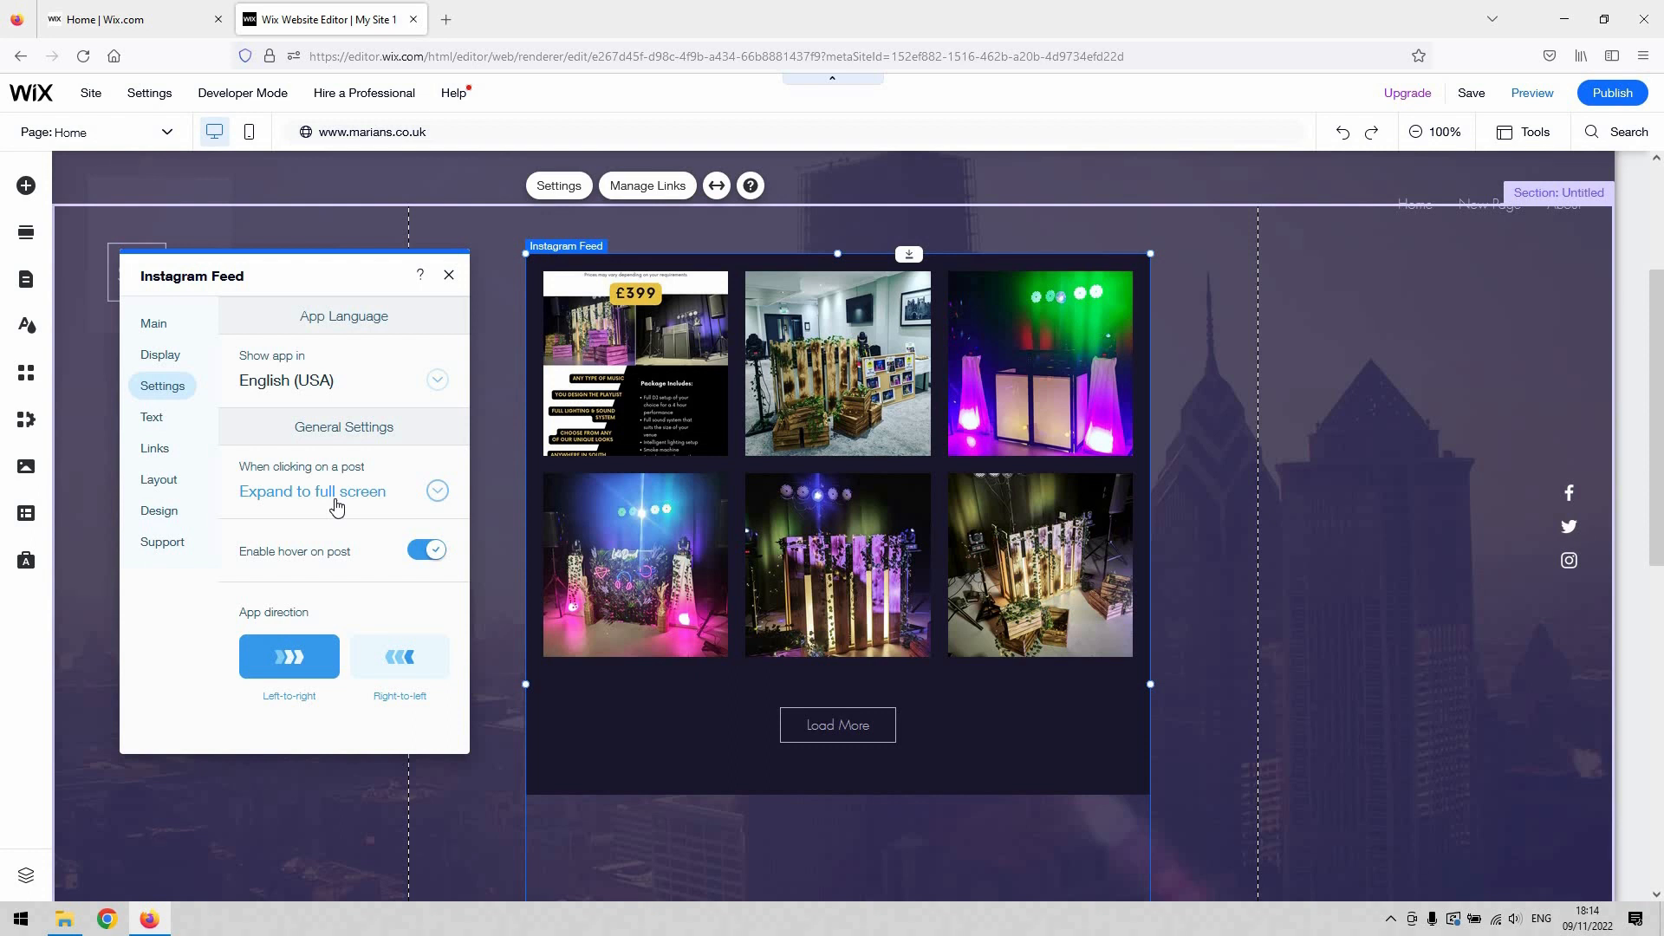
left_click(433, 495)
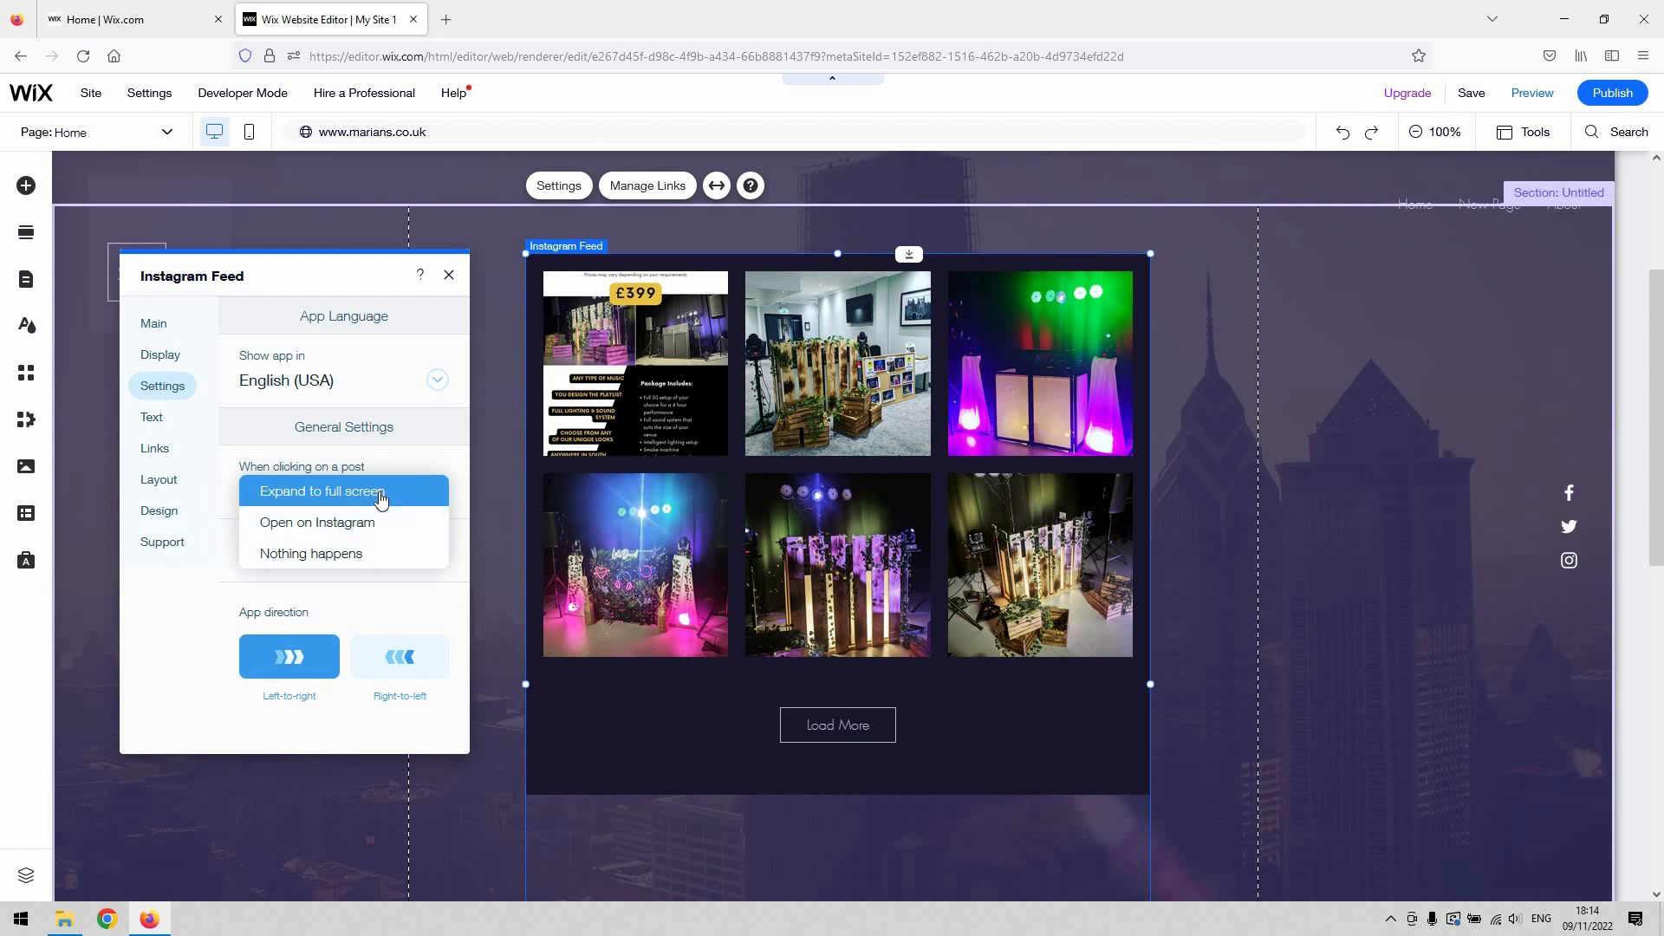
left_click(237, 521)
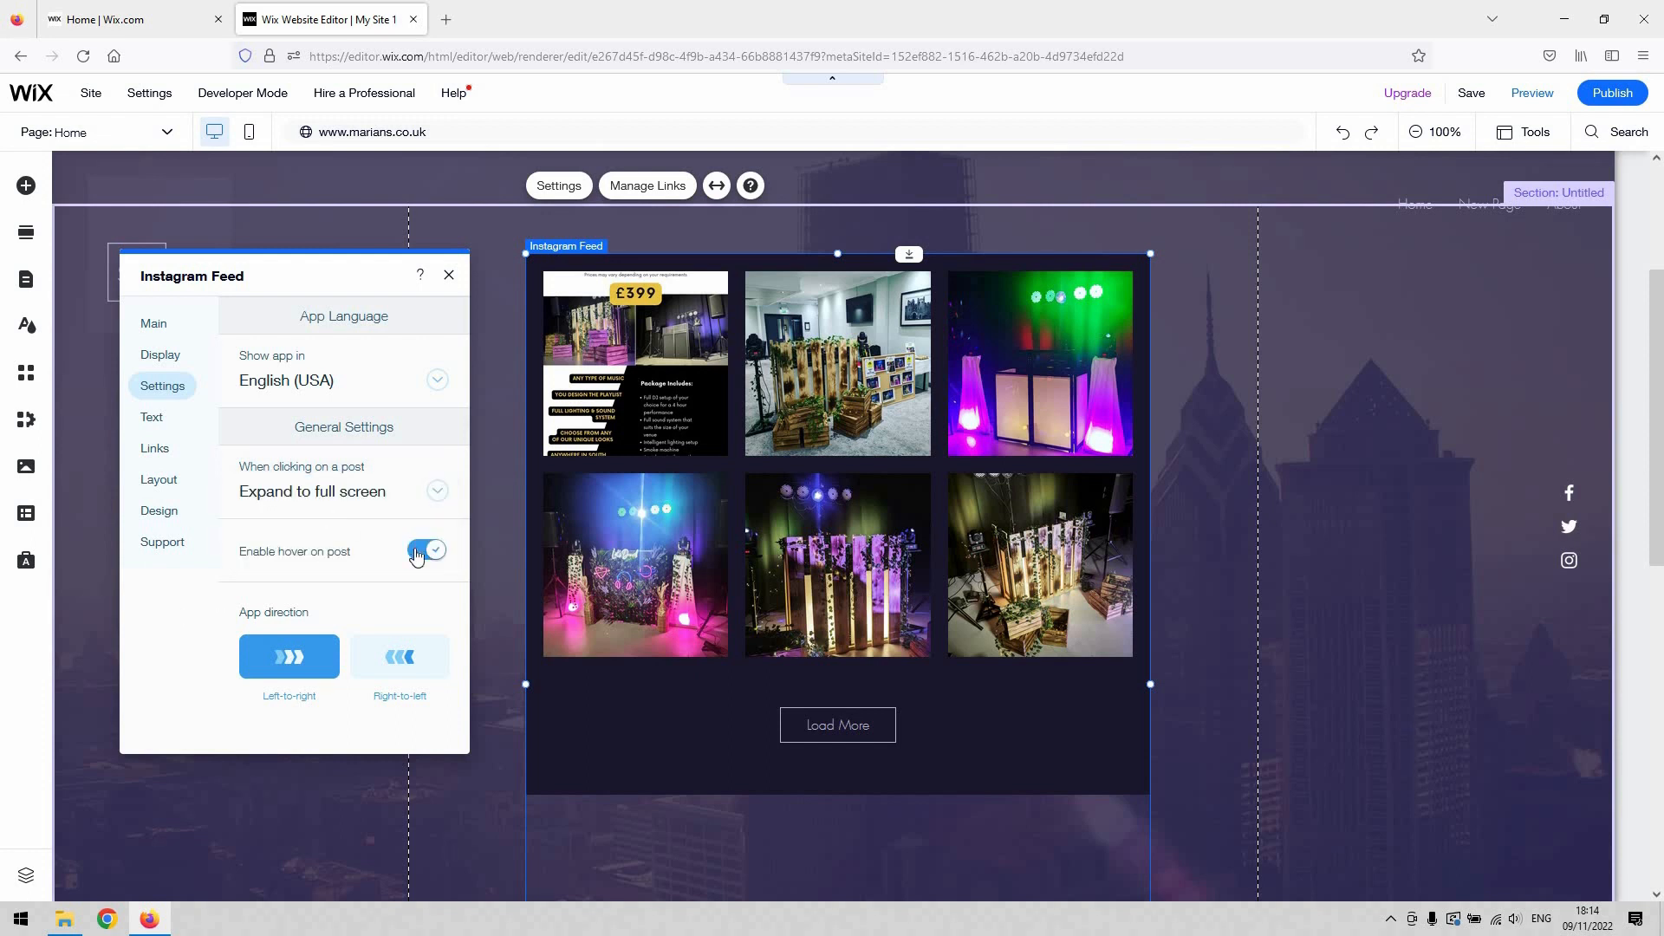
left_click(151, 425)
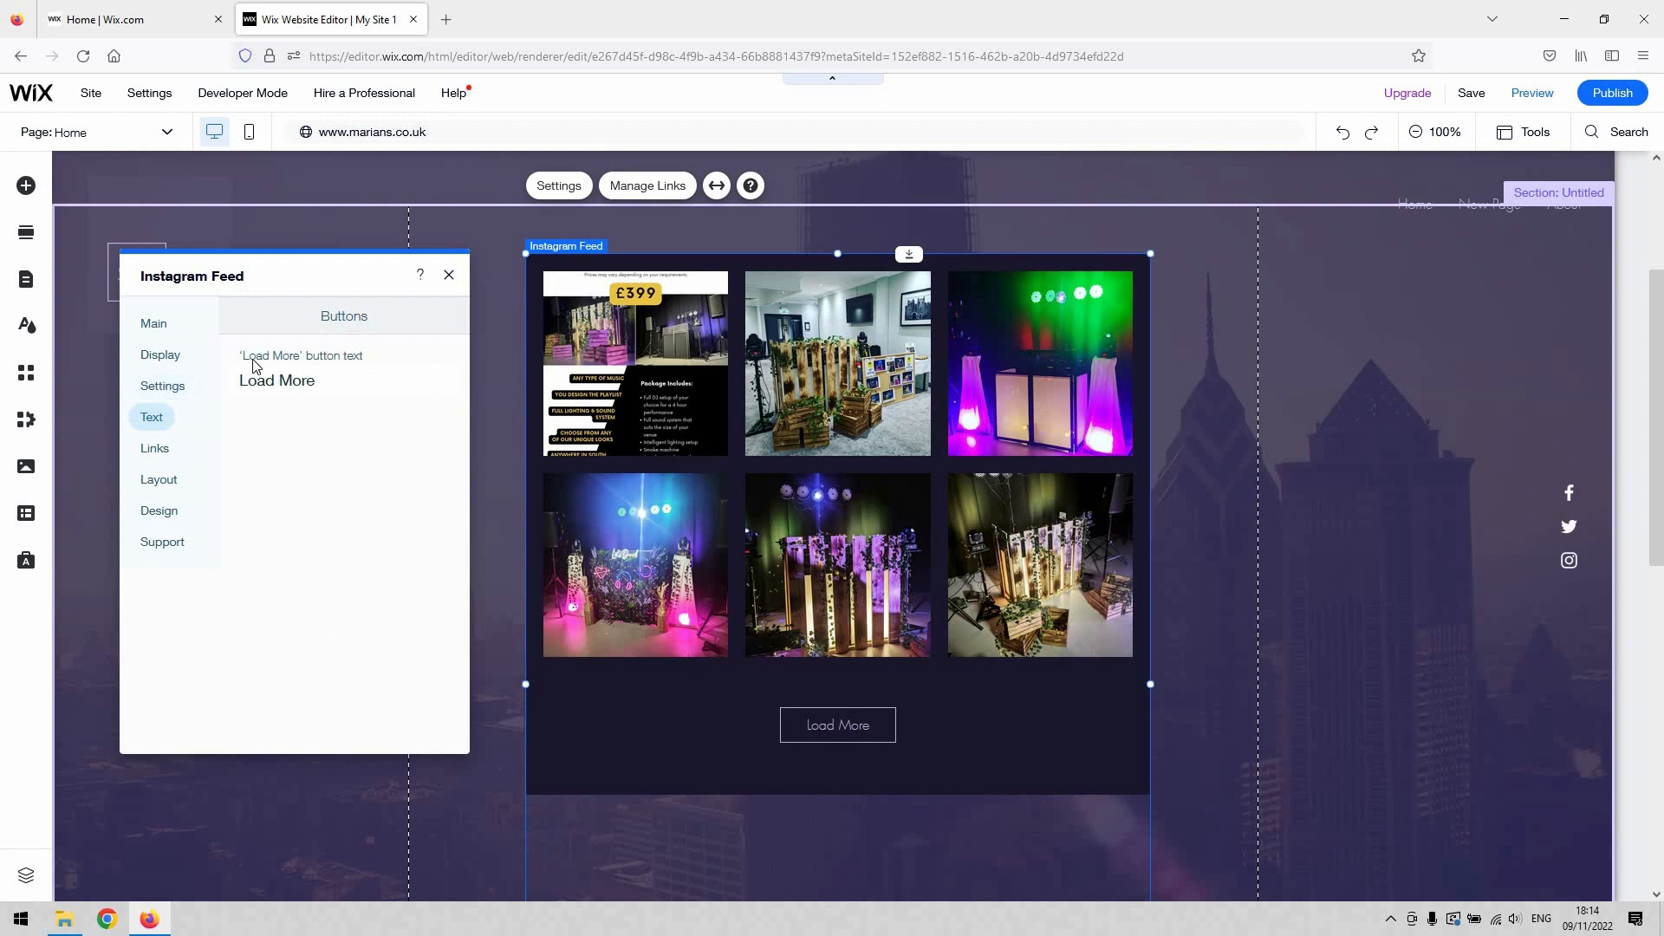
left_click(326, 383)
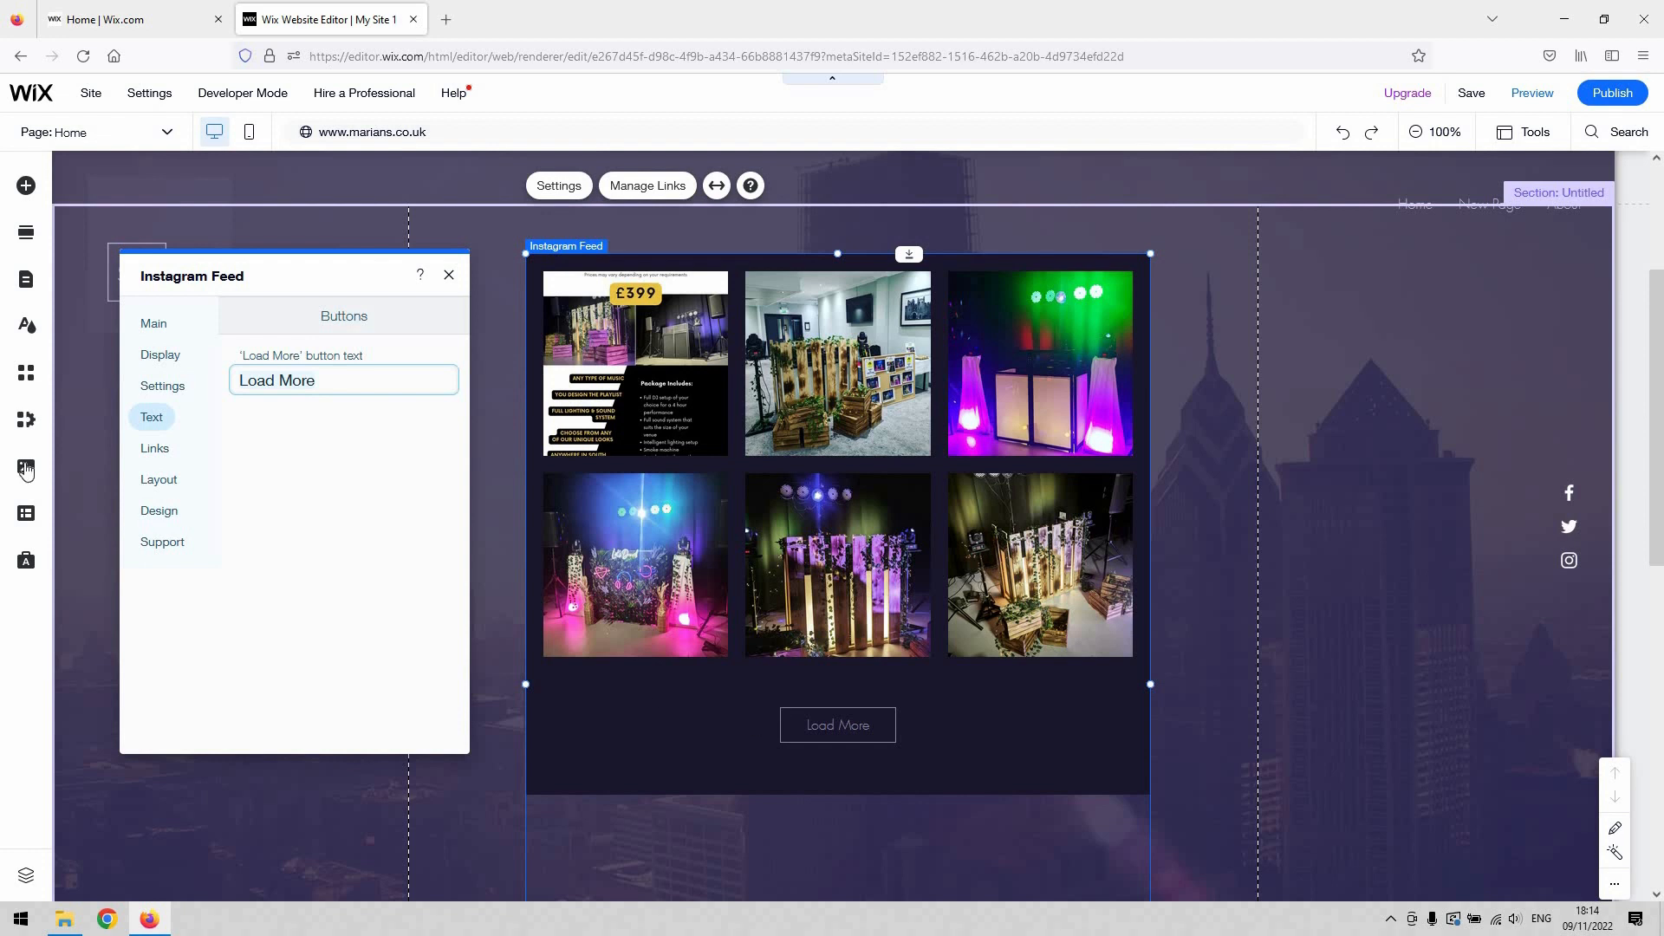
left_click(151, 449)
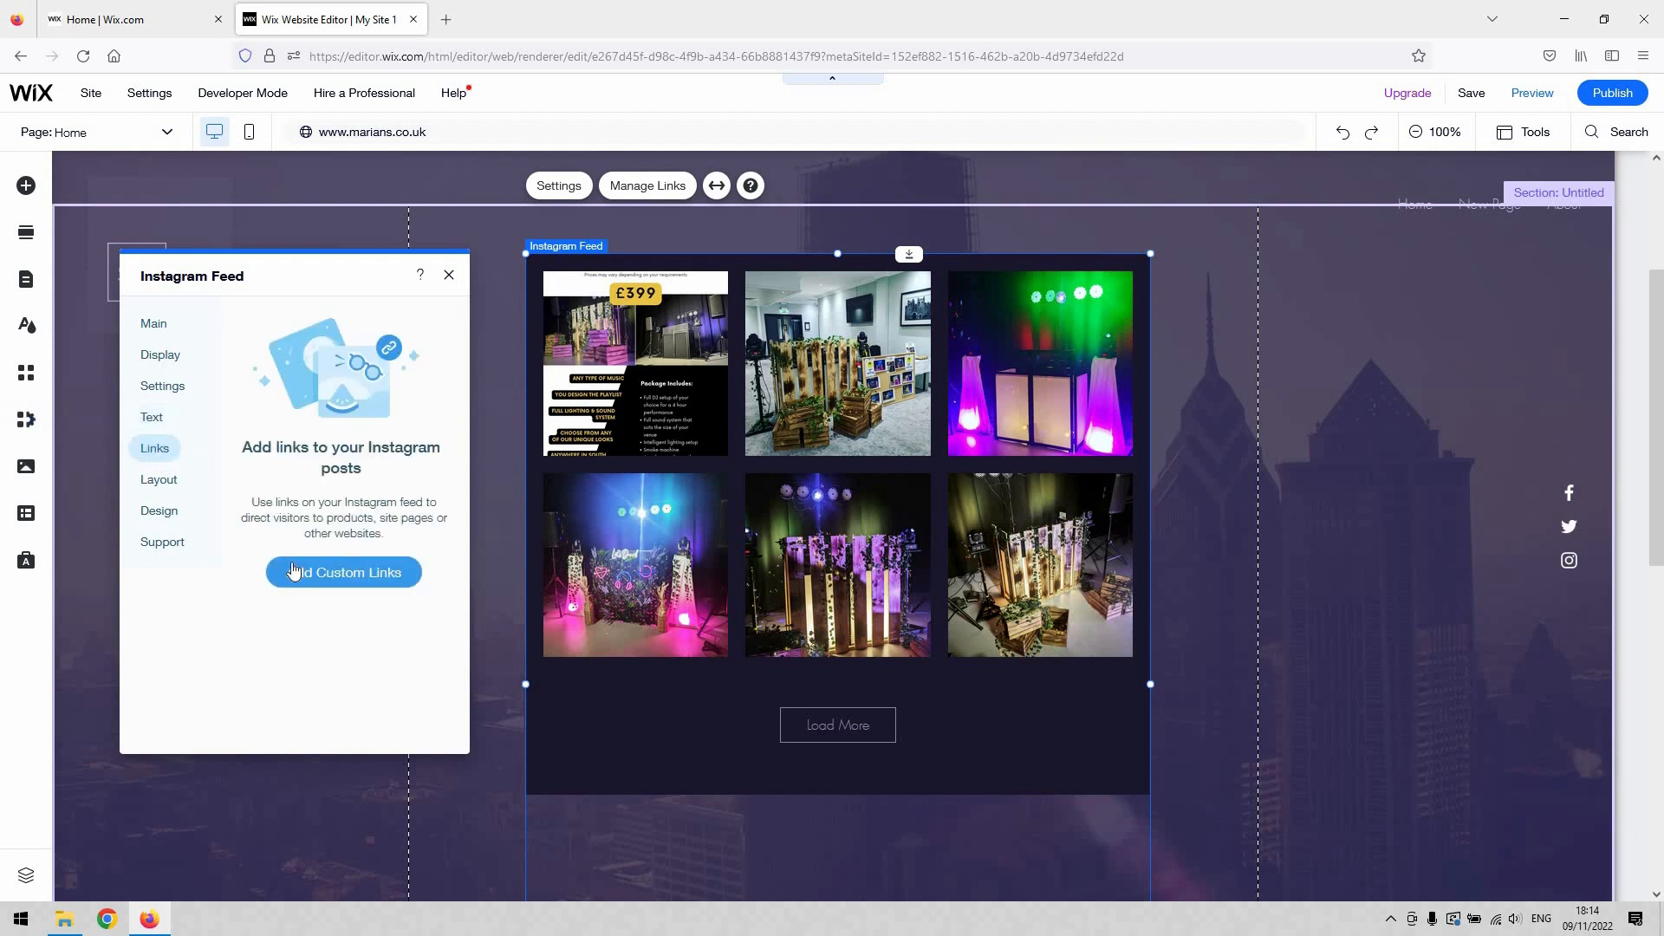
Try the Collage layout for the feed's posts, return to Grid and set the number of rows to 4
left_click(162, 479)
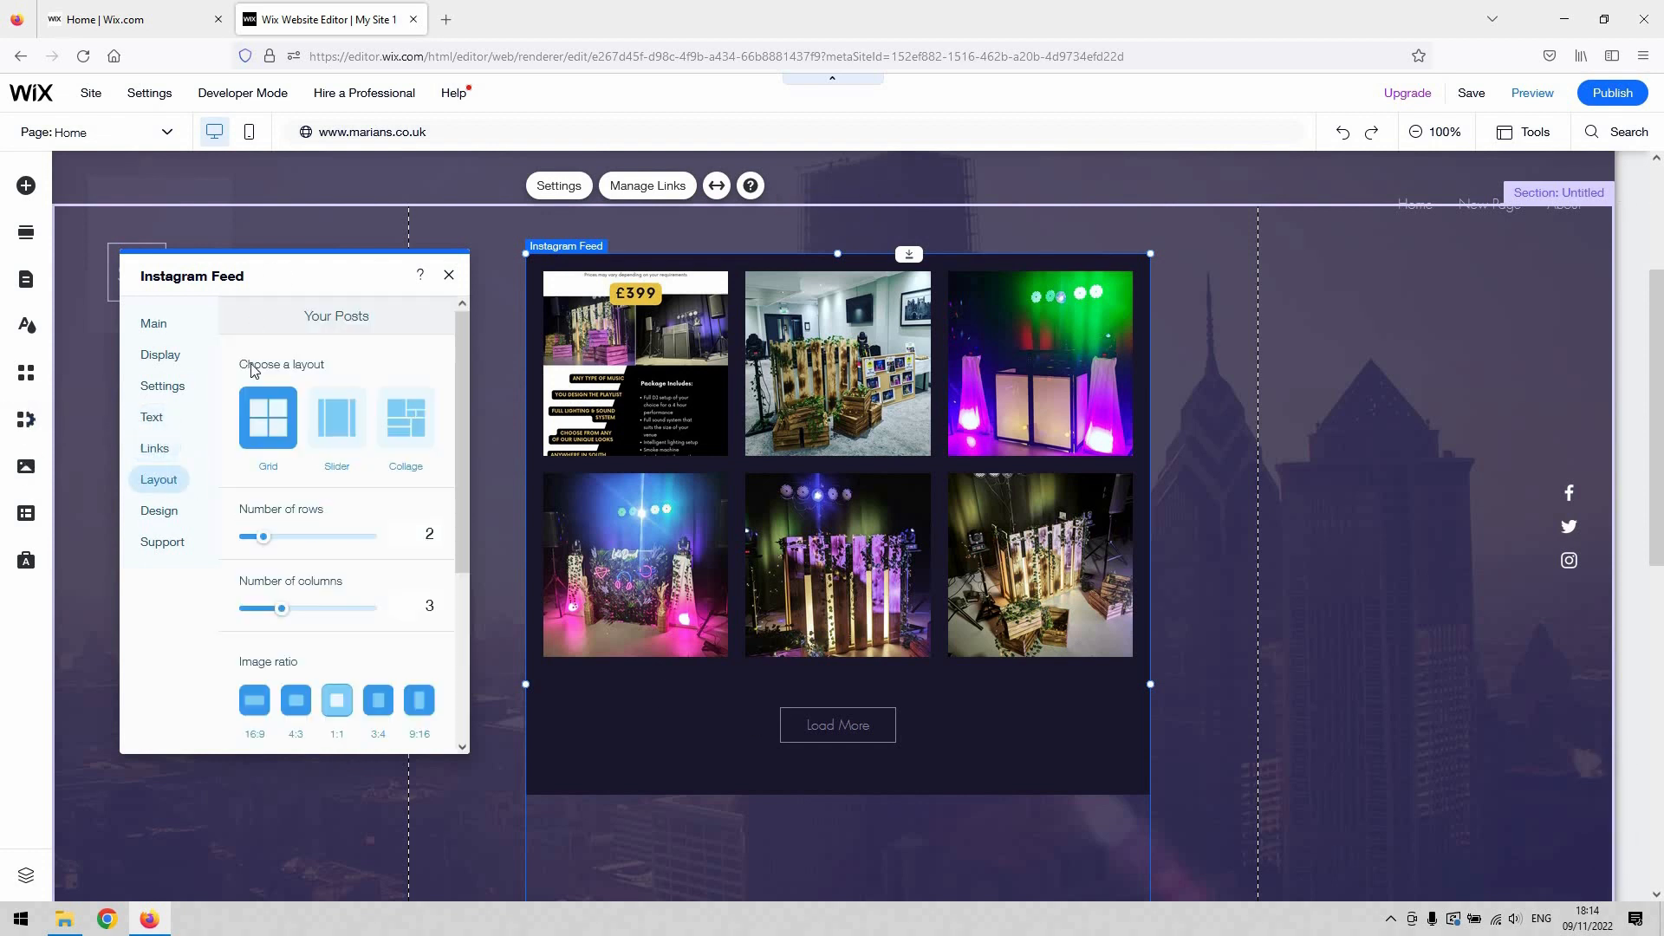
left_click(408, 423)
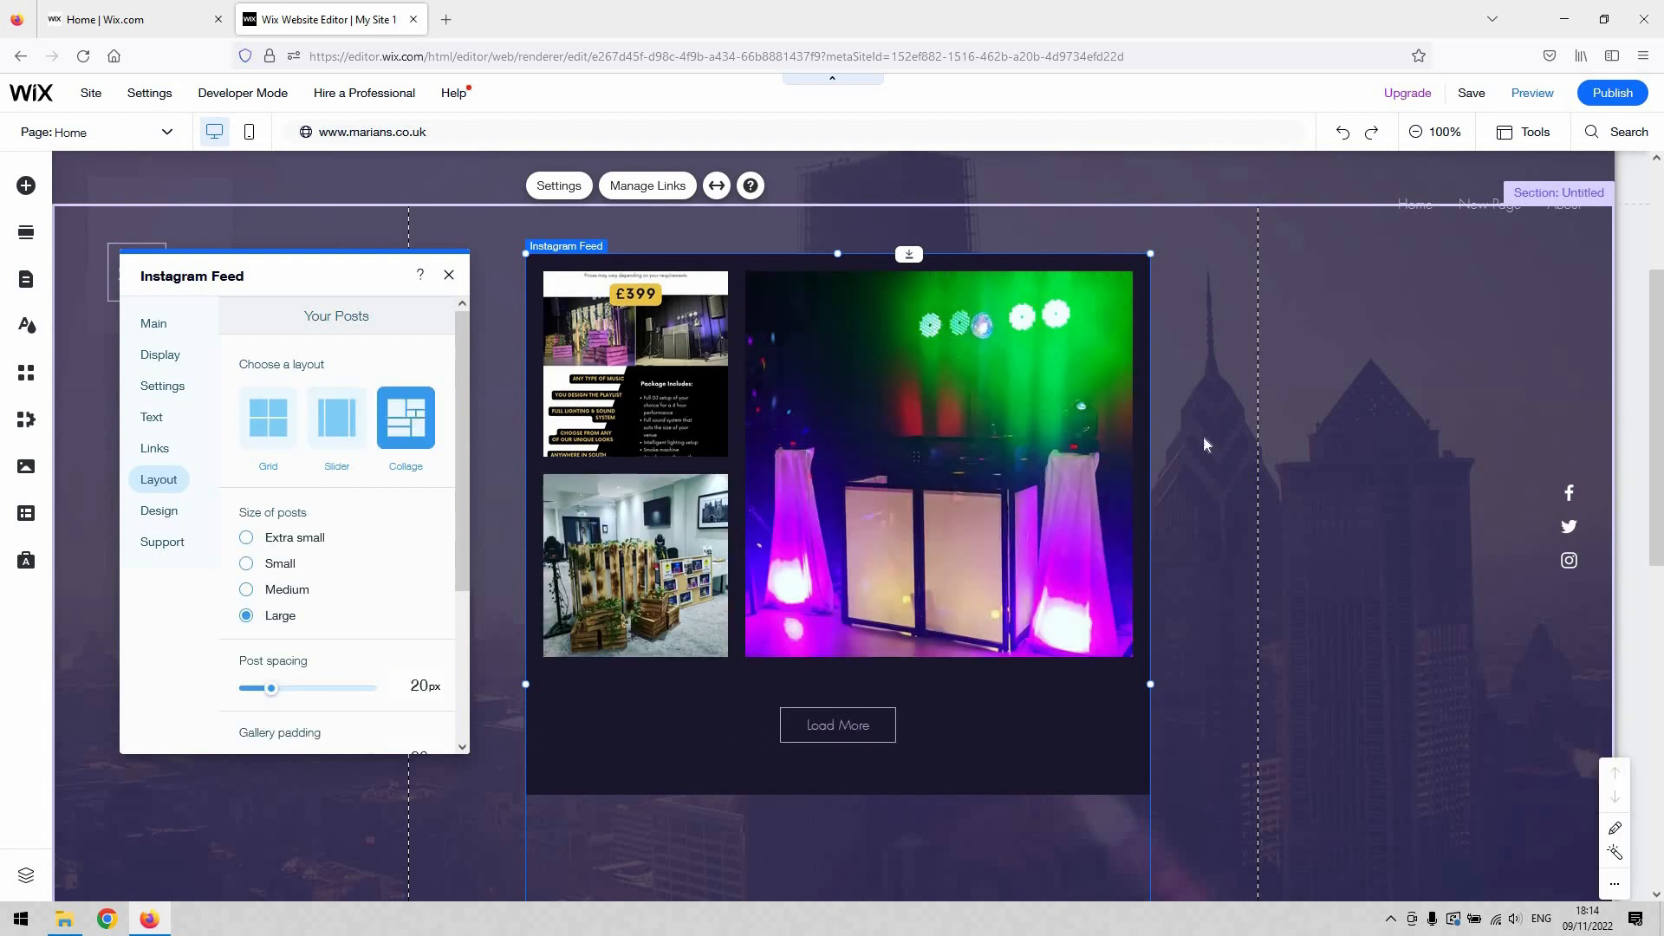
left_click(275, 424)
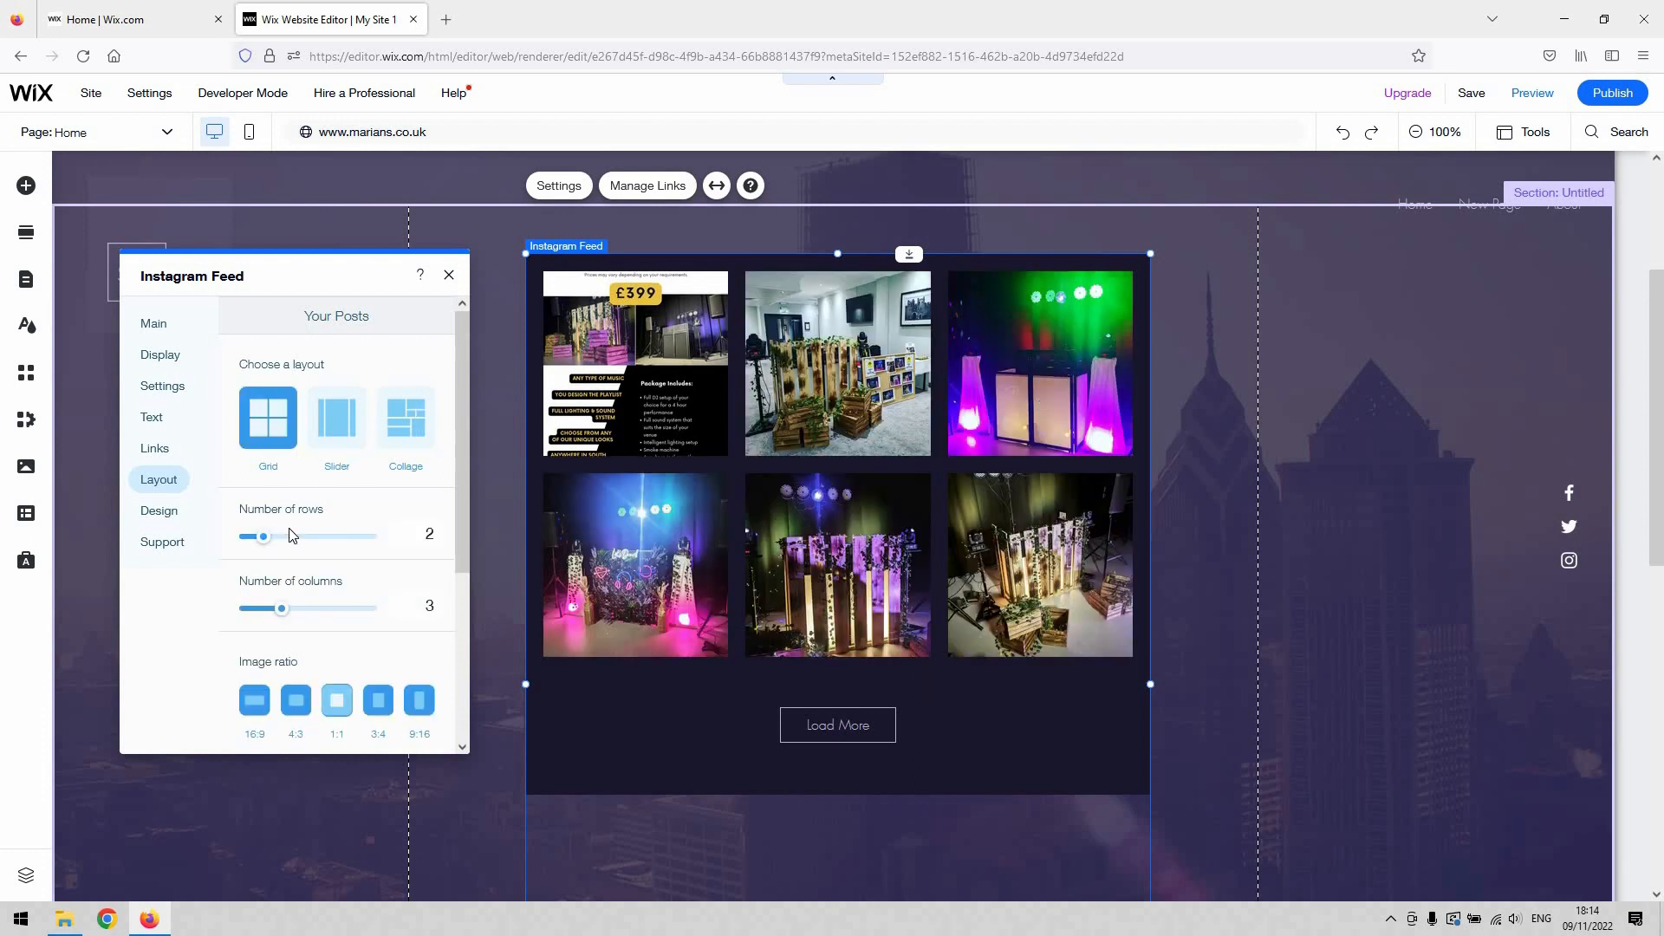
left_click_drag(264, 542, 285, 544)
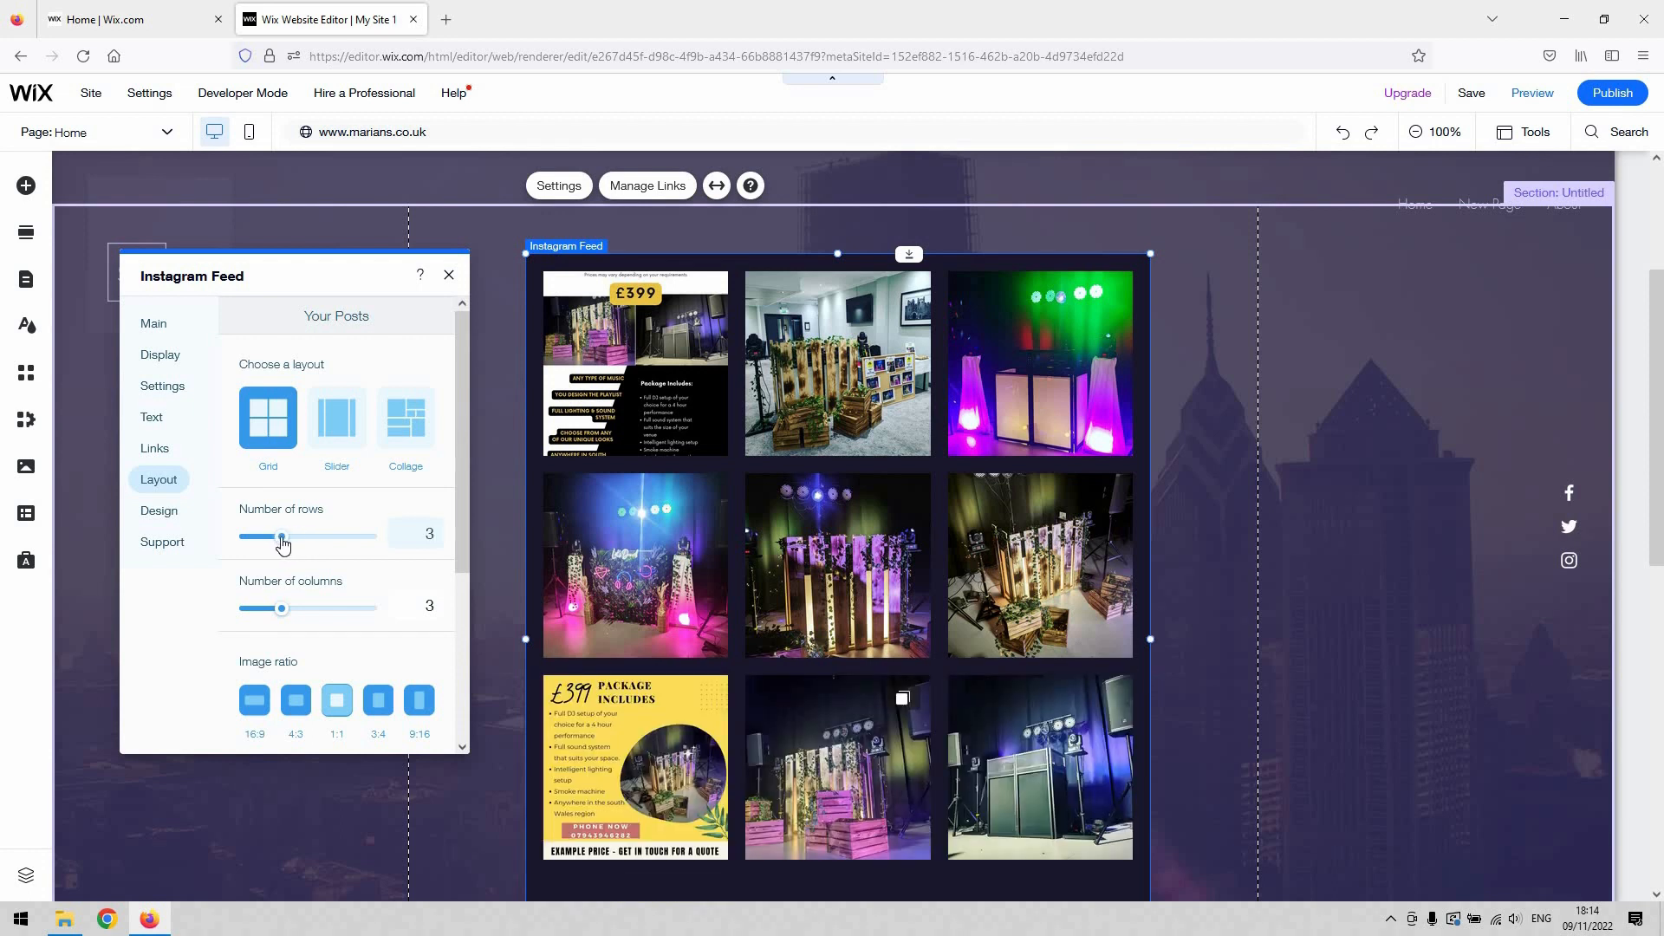
left_click_drag(294, 544, 301, 541)
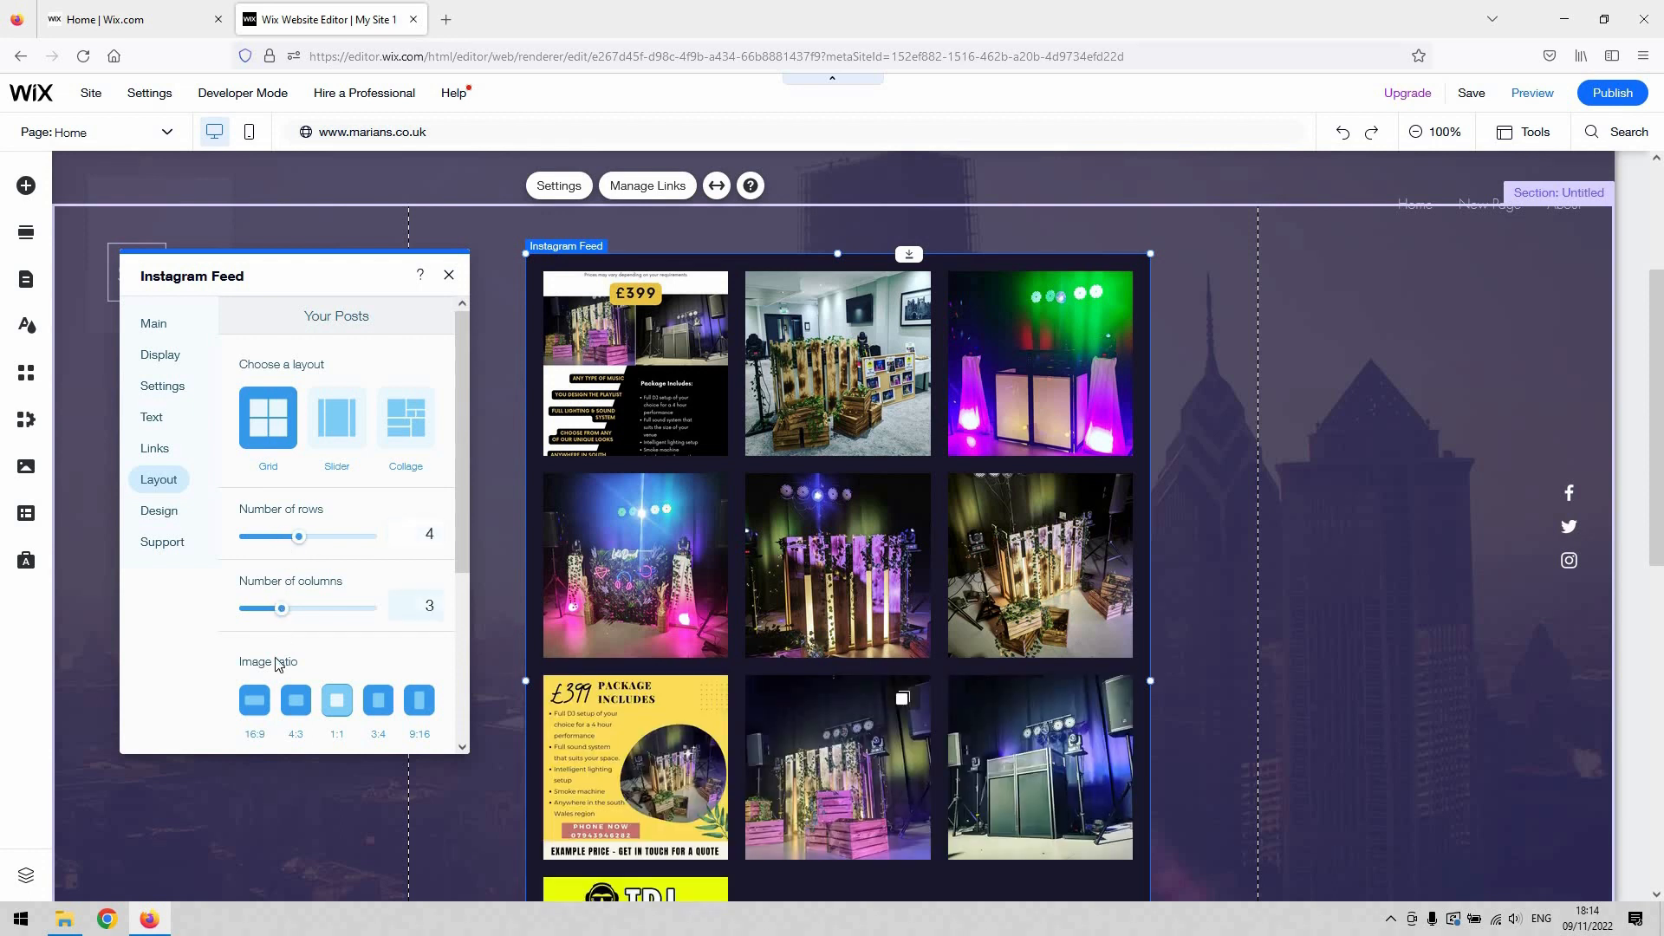
Preview the 16:9 image ratio, return it to 1:1 and set the post spacing to 28 px
scroll(380, 666, "down", 3)
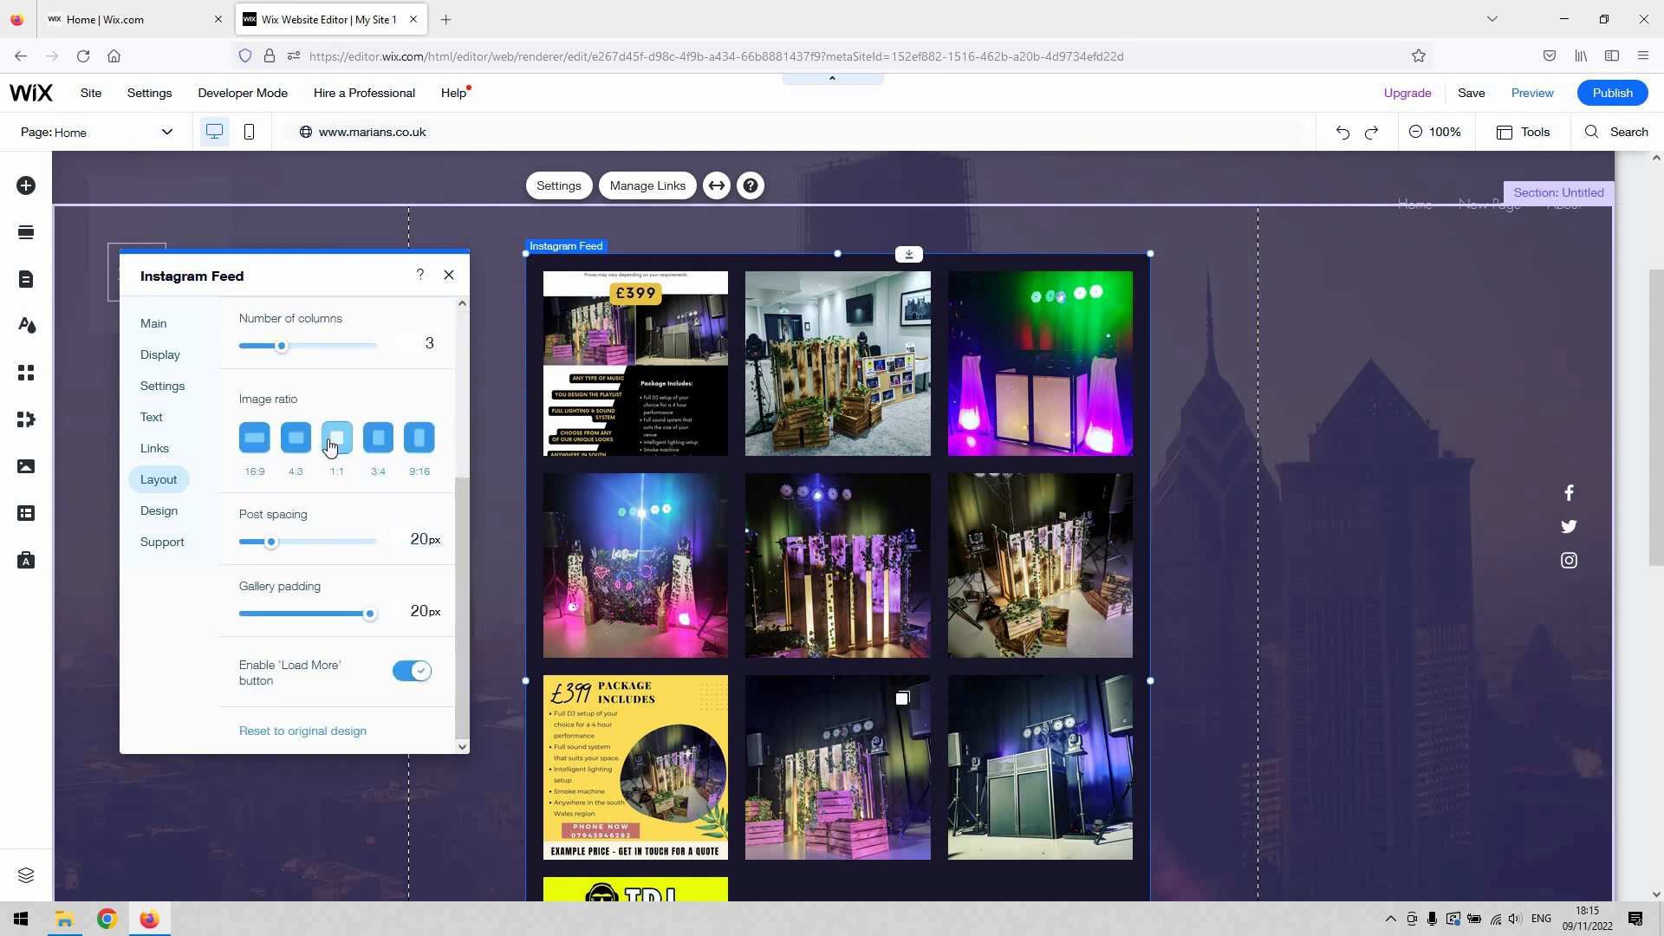
left_click(253, 440)
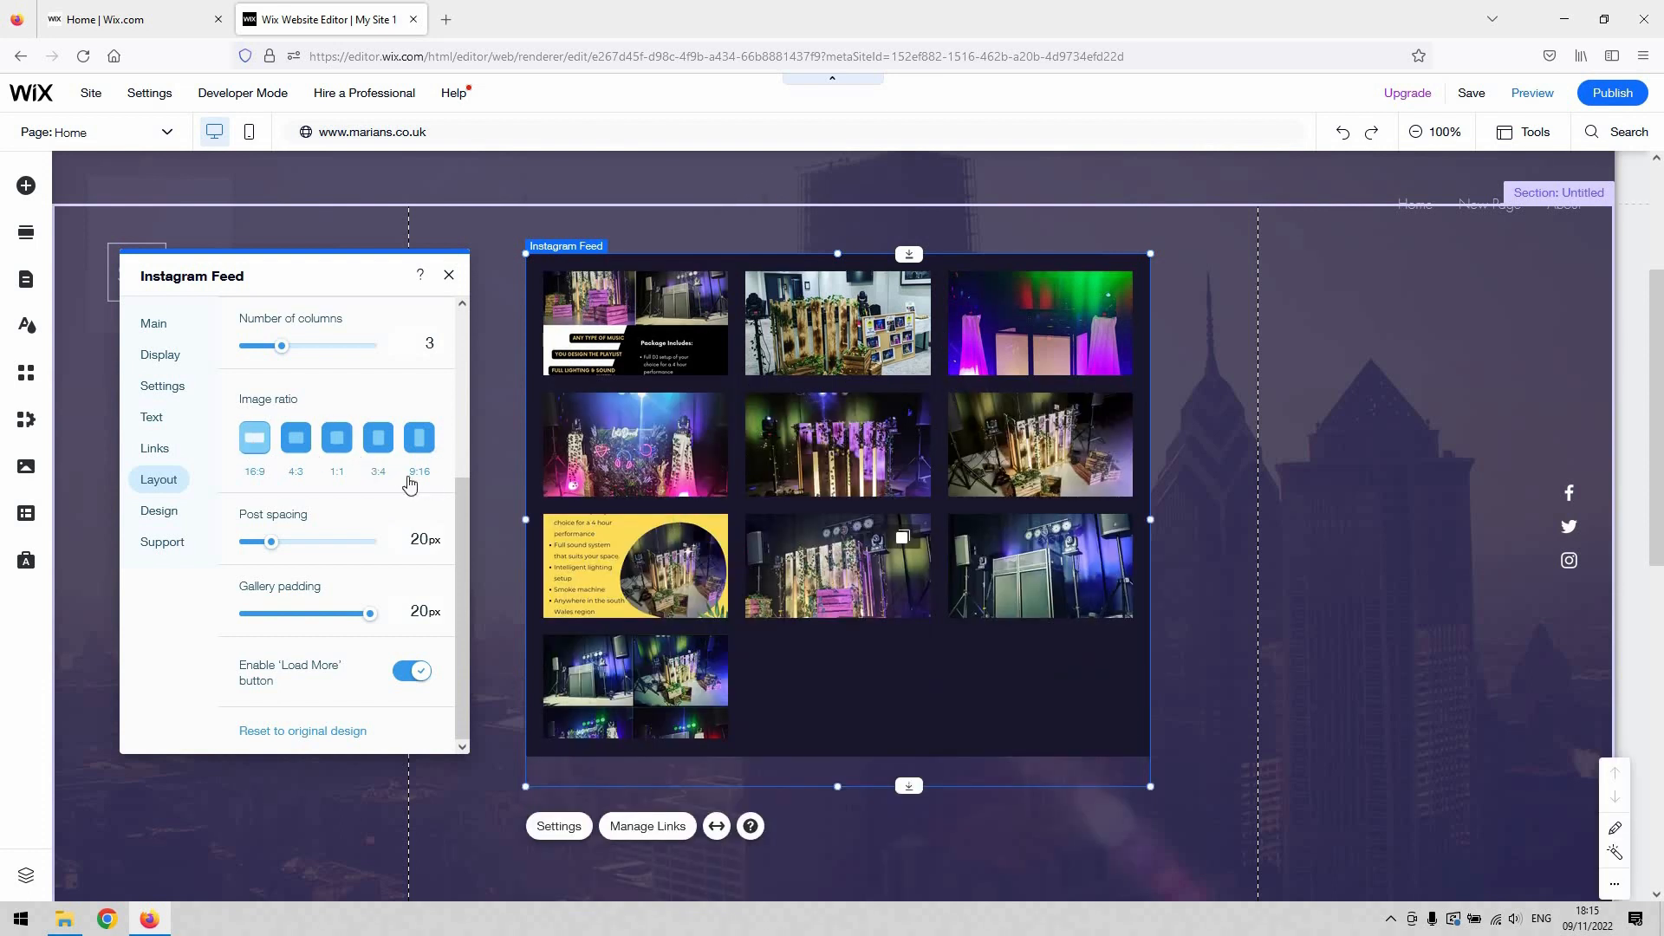
left_click(336, 440)
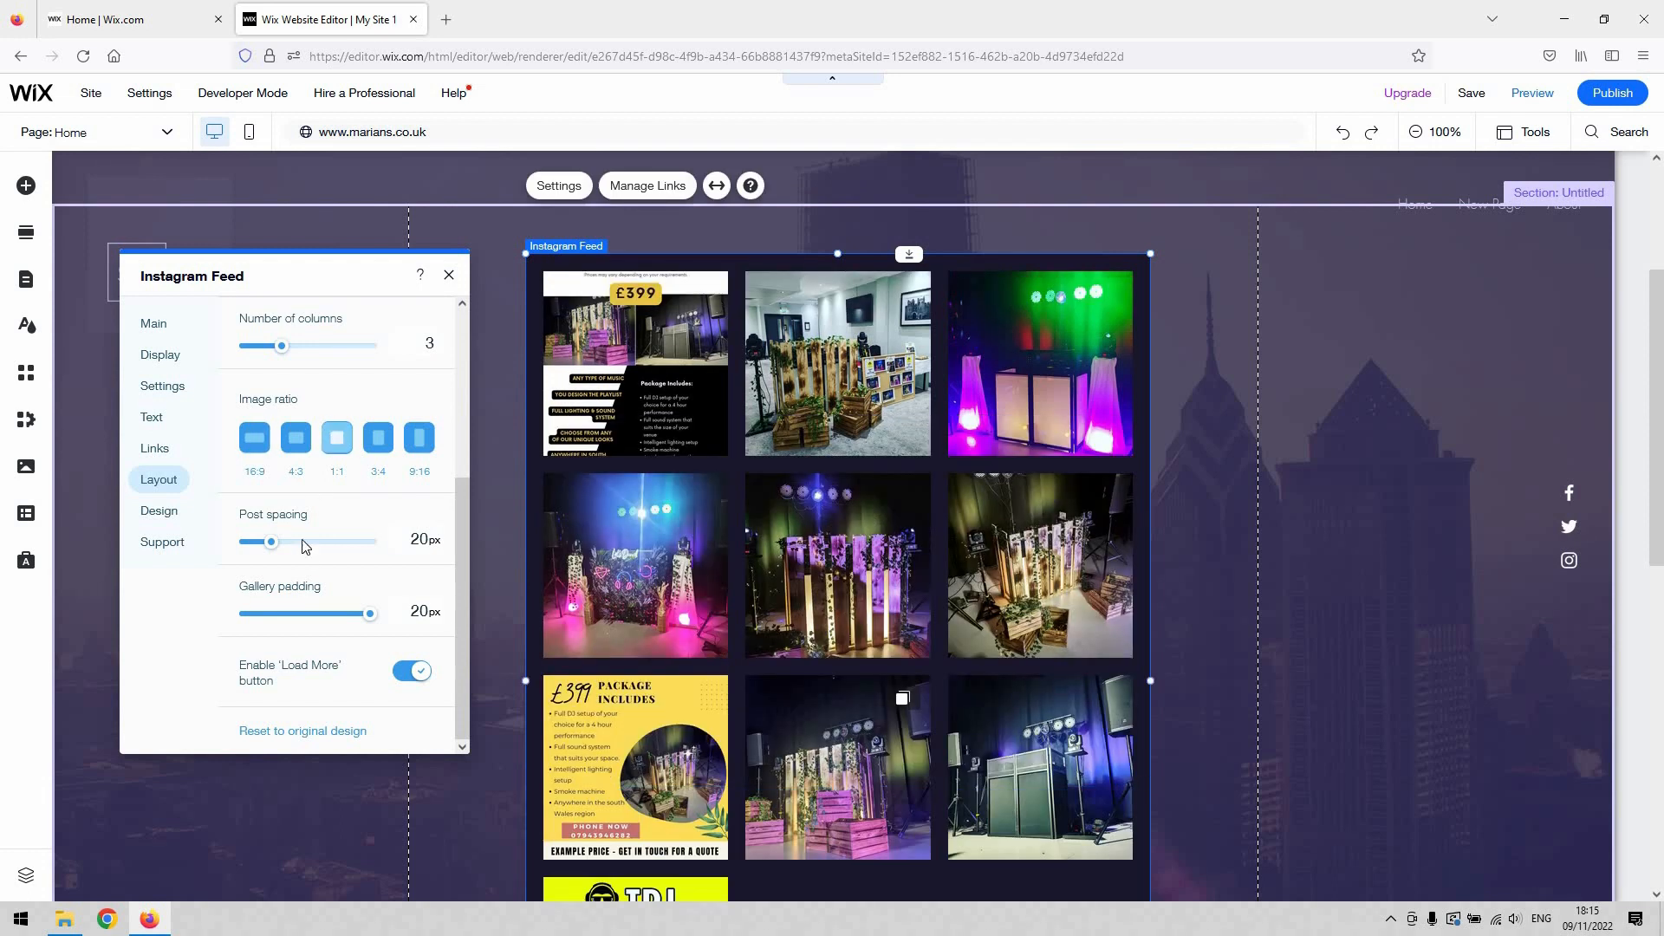
left_click_drag(275, 549, 292, 552)
left_click_drag(285, 554, 273, 553)
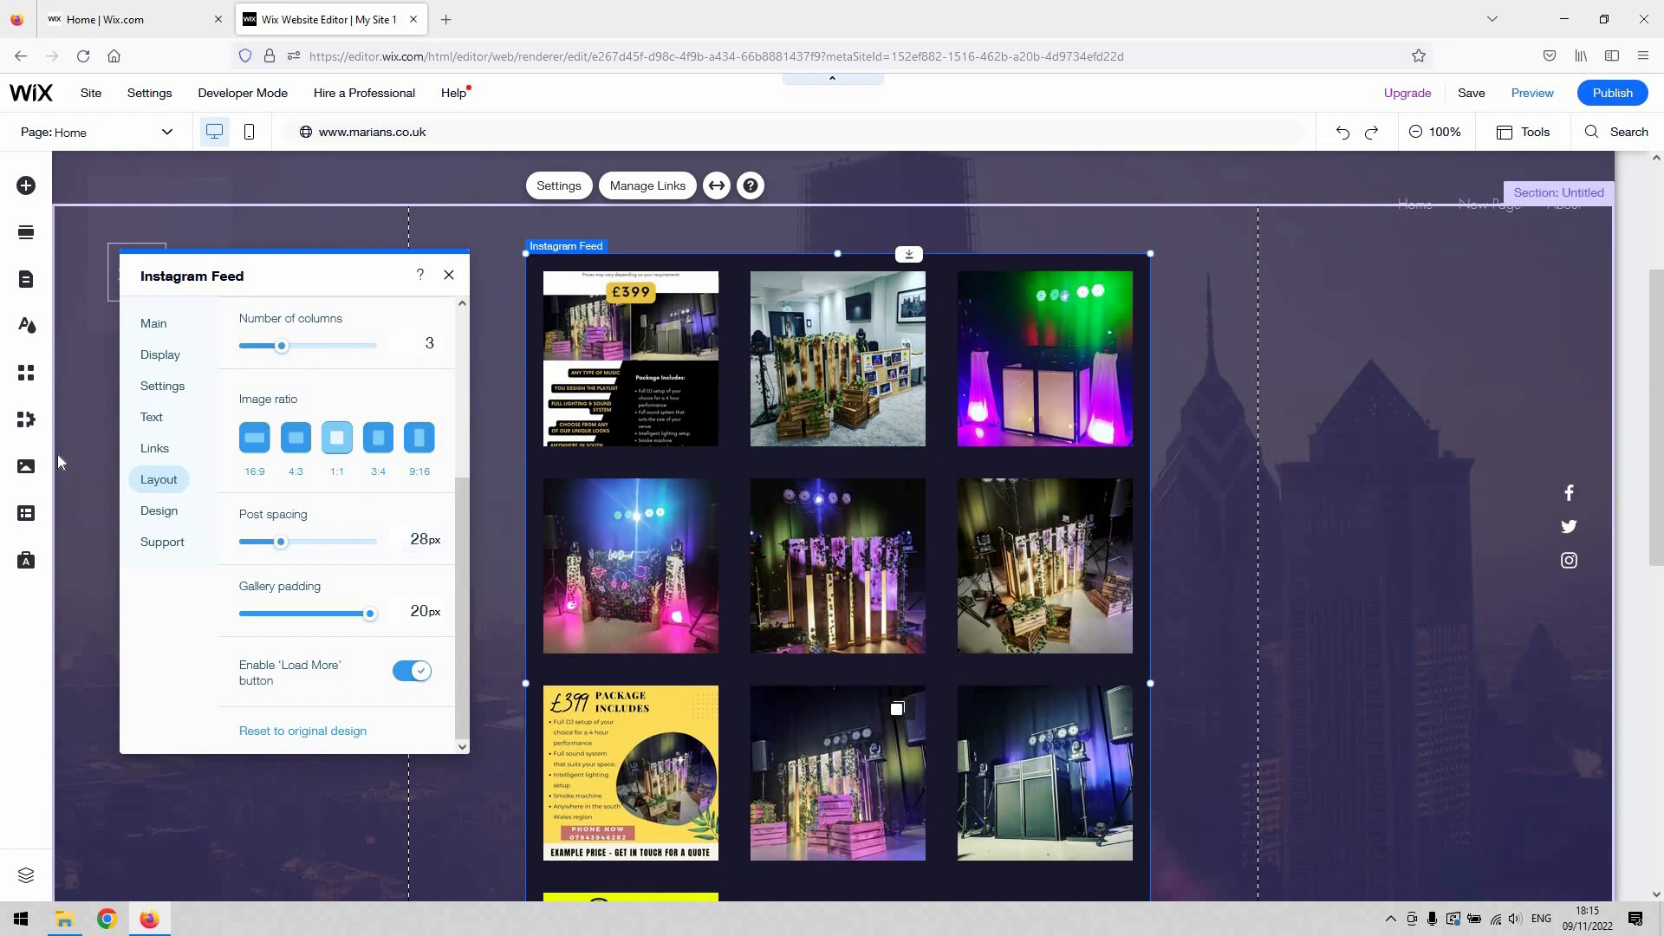
Set the feed's app background opacity to 14%, look over the button design options and close the feed settings
left_click(175, 519)
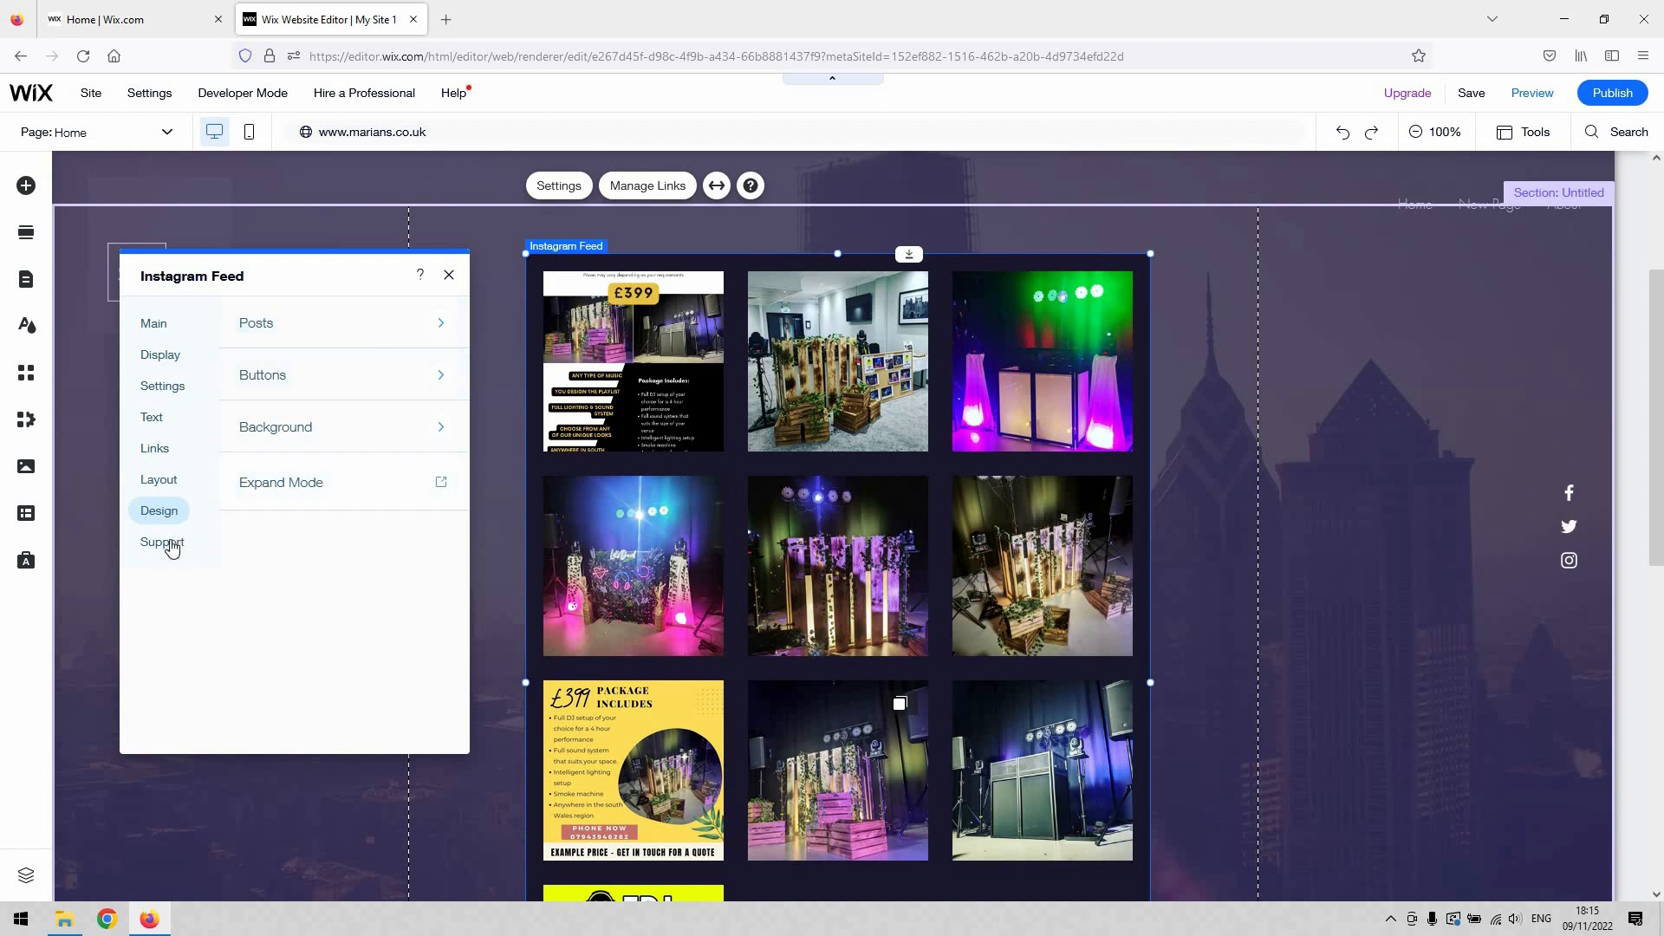
left_click(347, 427)
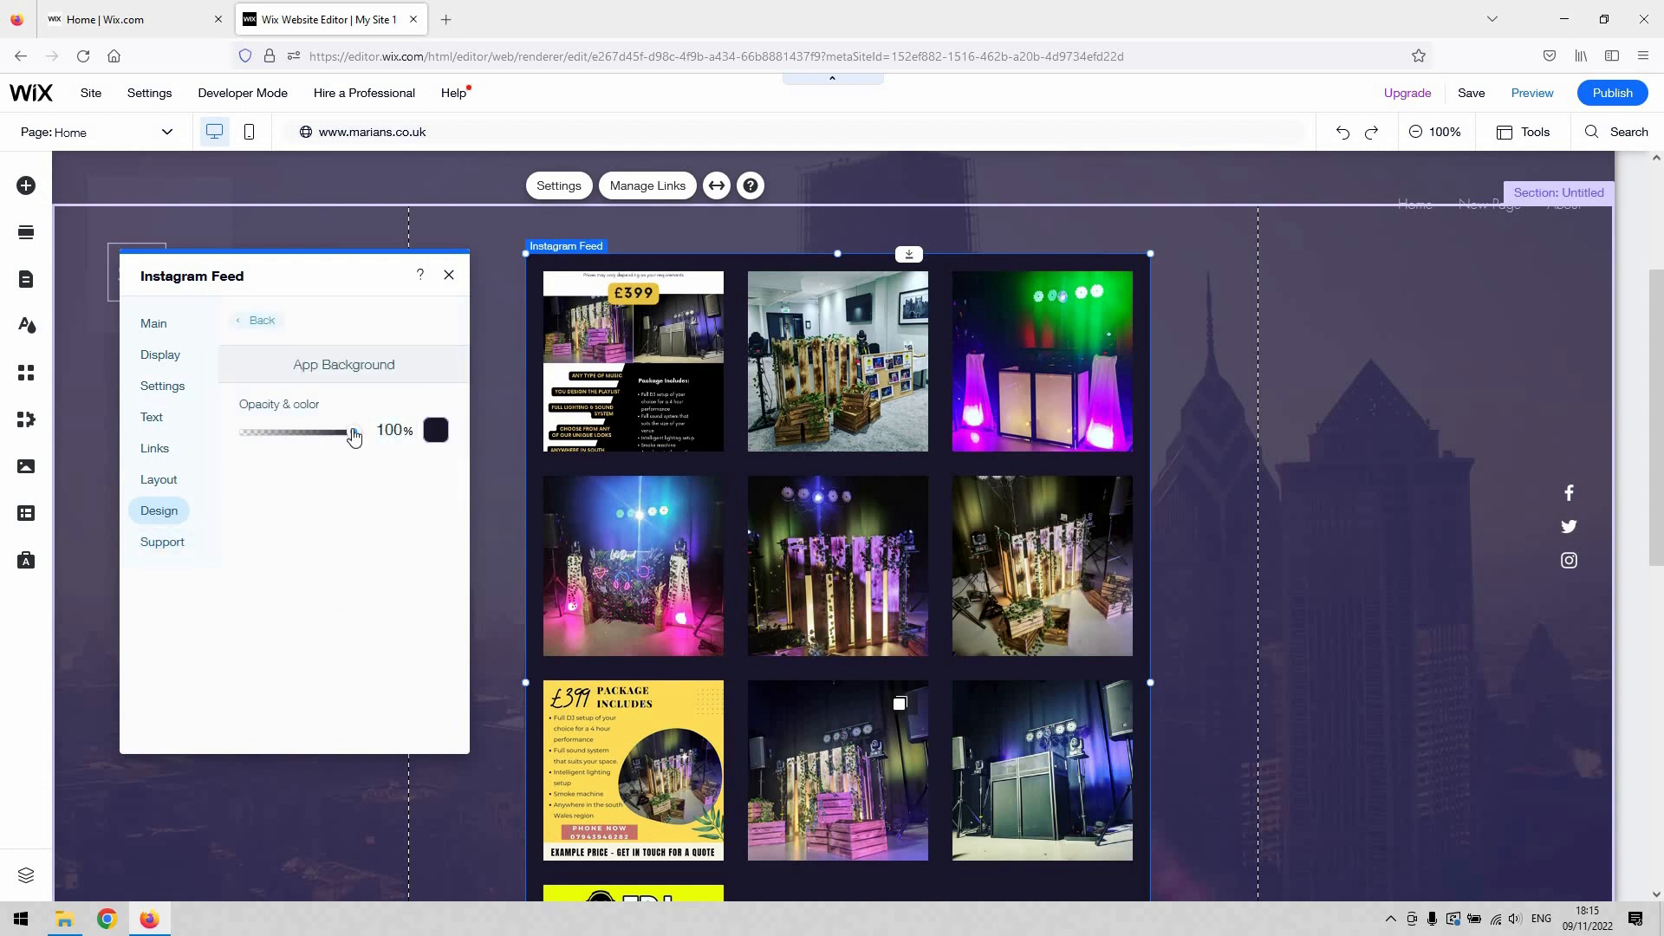
left_click_drag(351, 440, 256, 447)
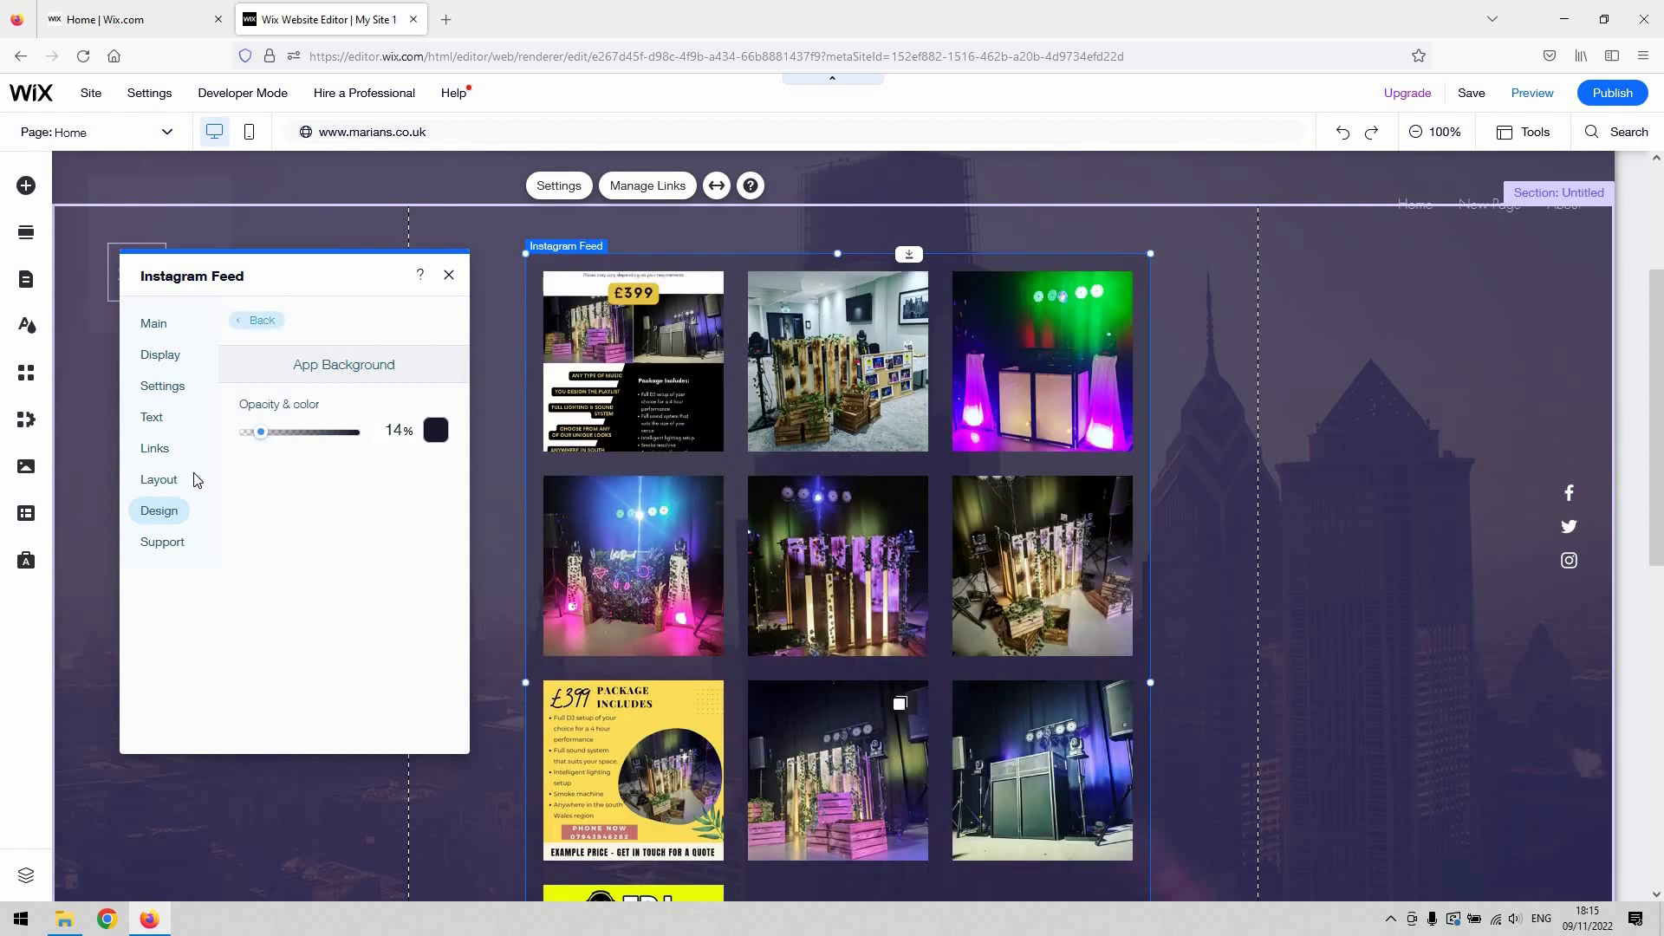
left_click(258, 320)
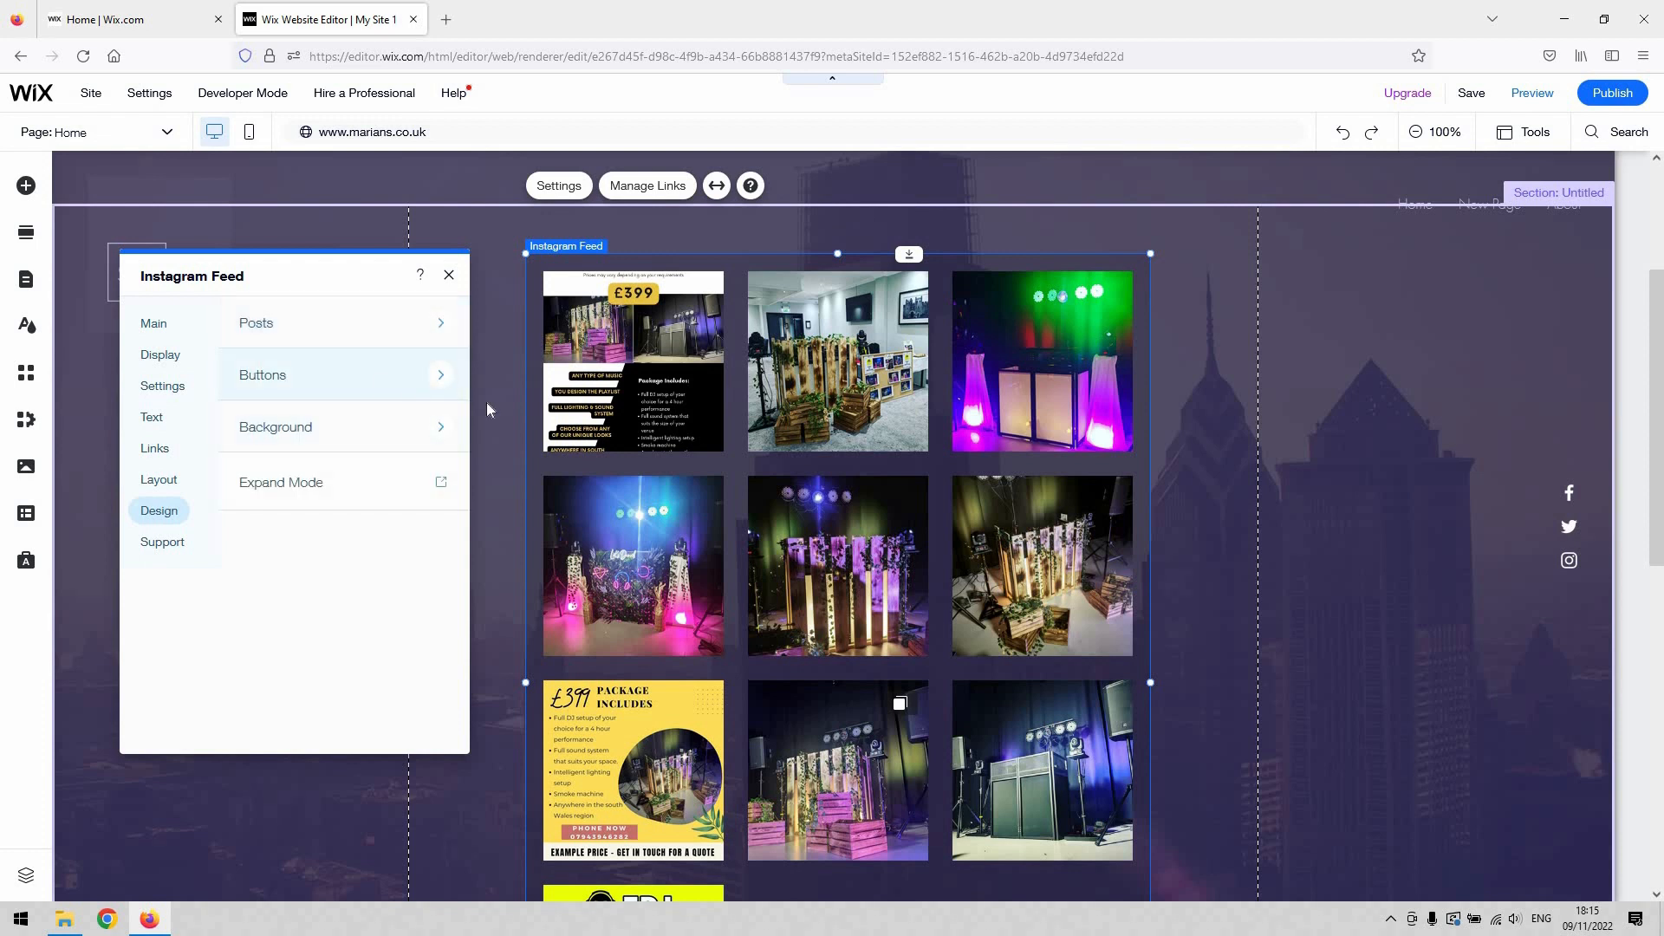
left_click(382, 373)
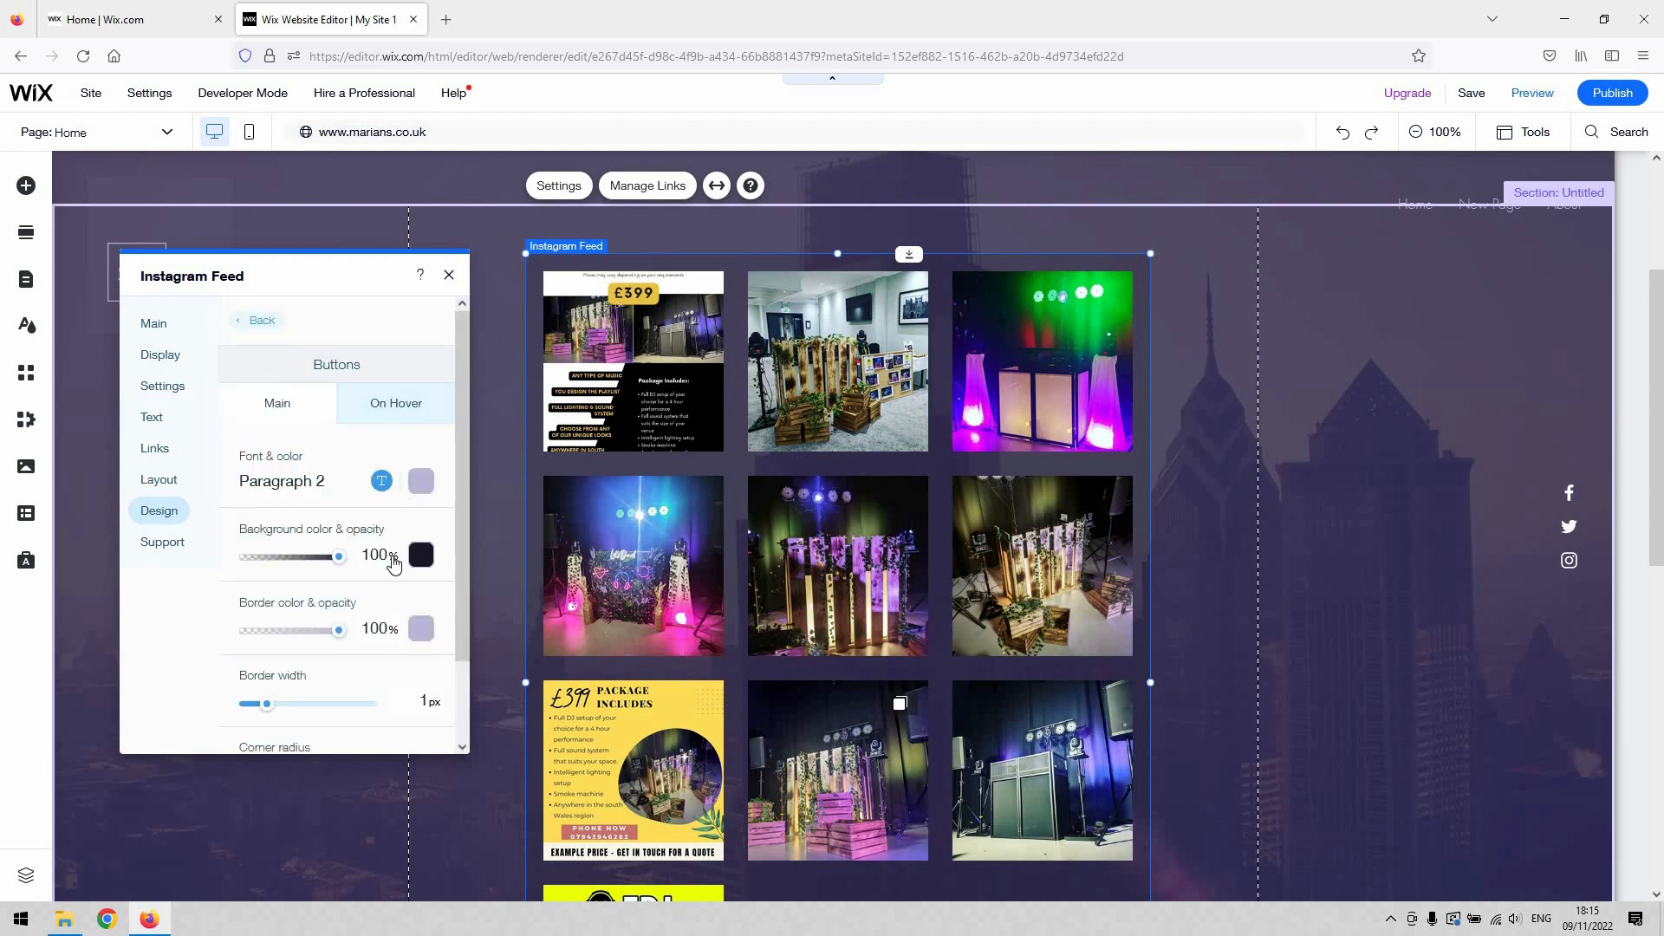
left_click(448, 274)
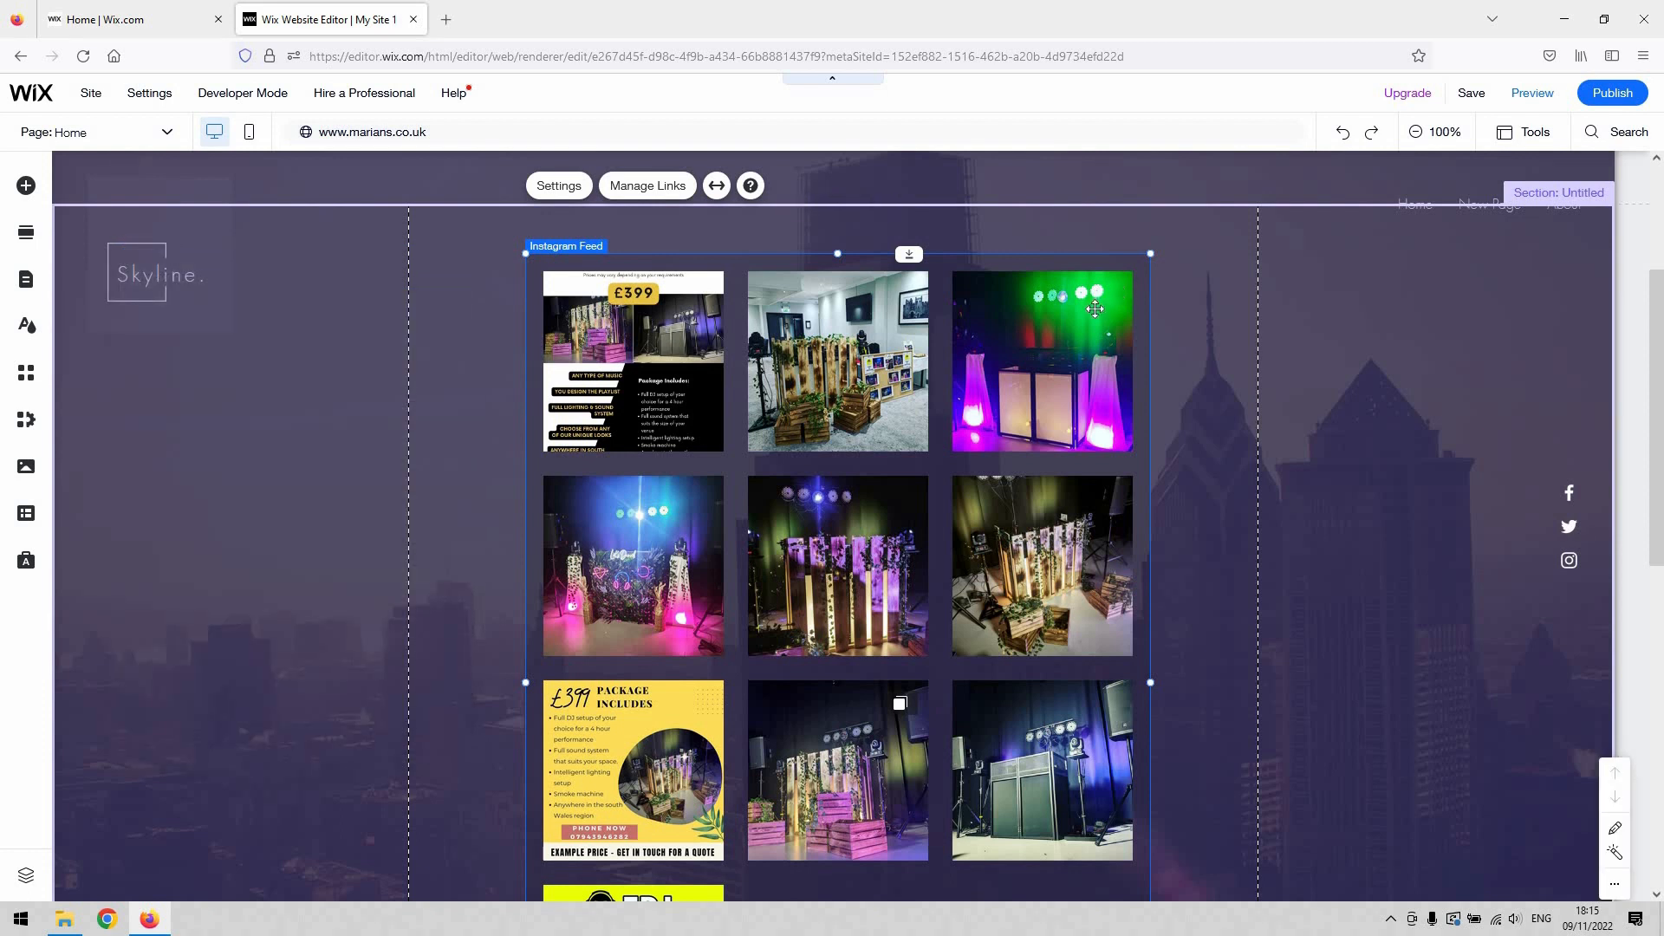